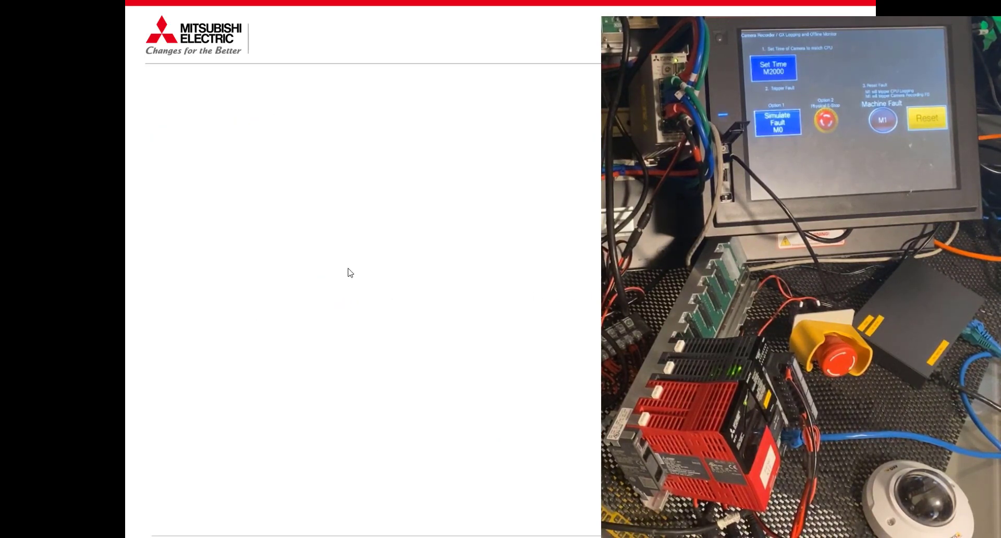
Step: Leave the slide show, switch to GX Works3 and expand FB/FUN and FBFILE_1 to list the camera function blocks
{"action": "key", "text": "Escape"}
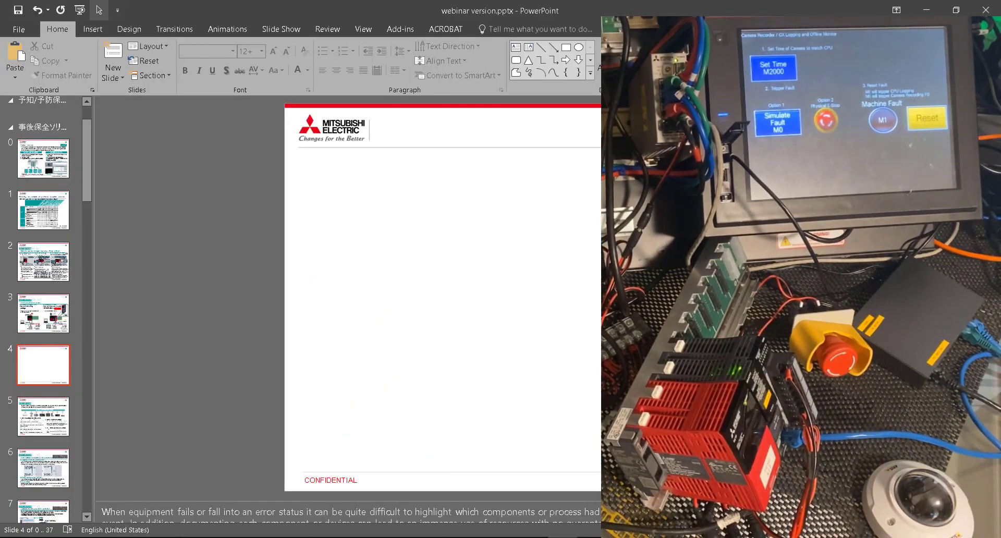
{"action": "key", "text": "alt+Tab"}
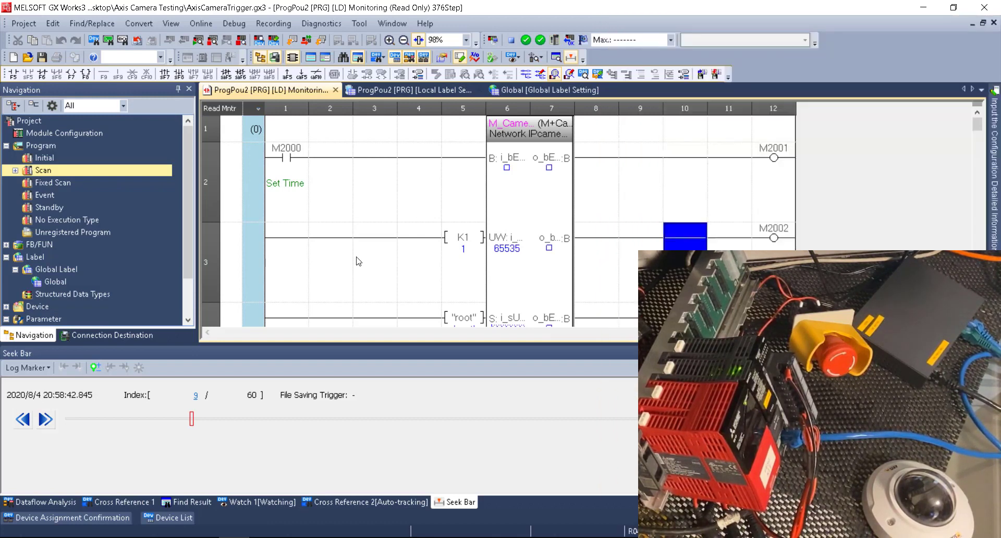
{"action": "left_click", "coordinate": [358, 222]}
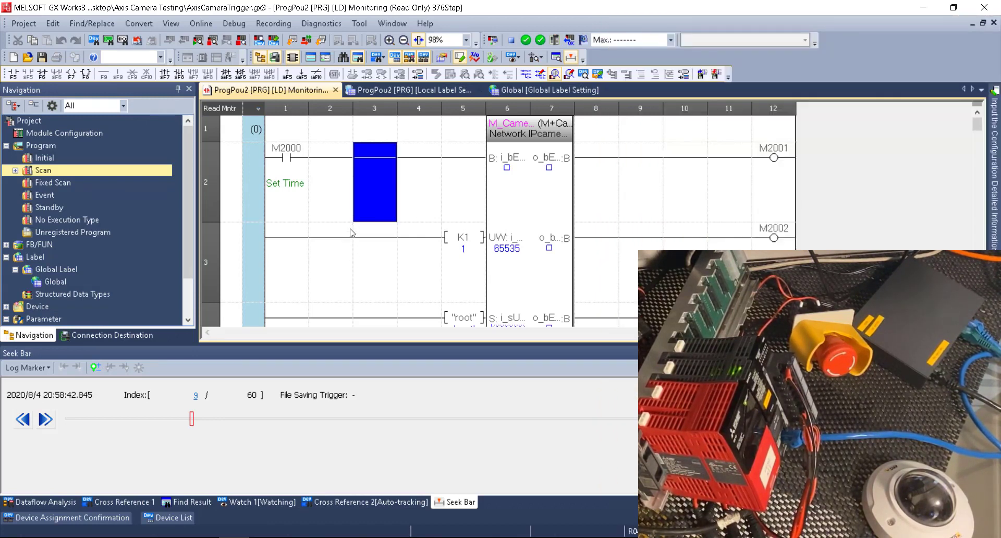
{"action": "left_click", "coordinate": [7, 245]}
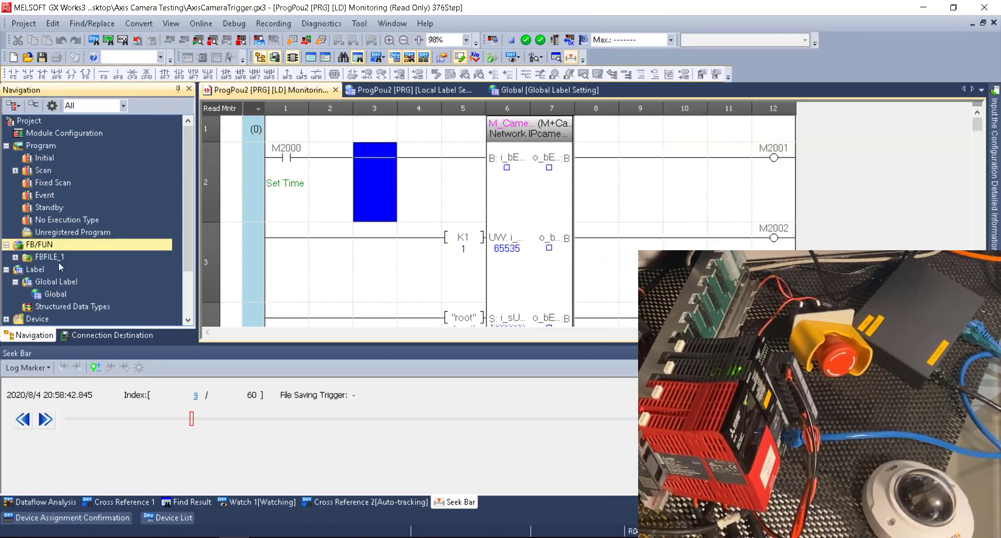
{"action": "left_click", "coordinate": [15, 257]}
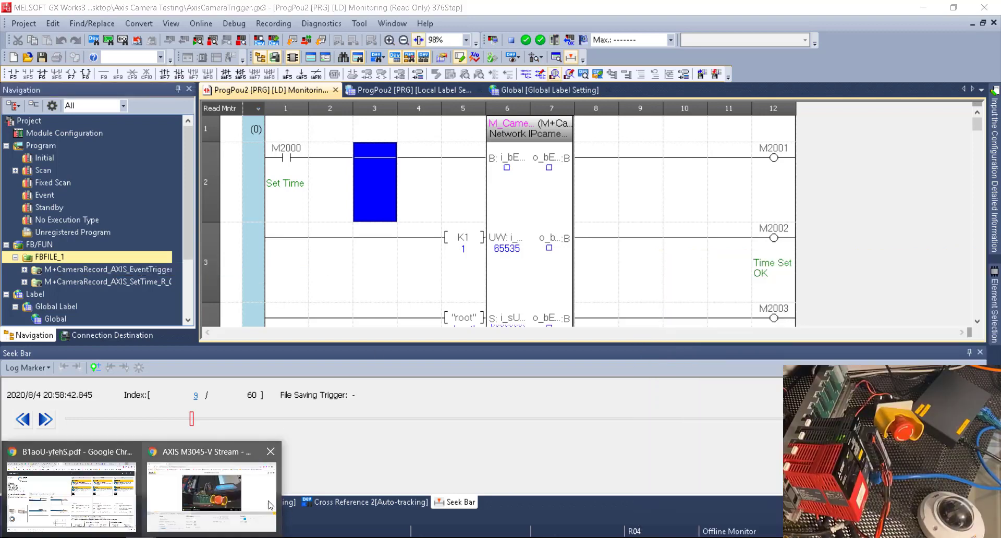
Step: Switch to the AXIS M3045-V camera page in Chrome, then zoom in on the live stream and pan across the equipment
{"action": "left_click", "coordinate": [214, 485]}
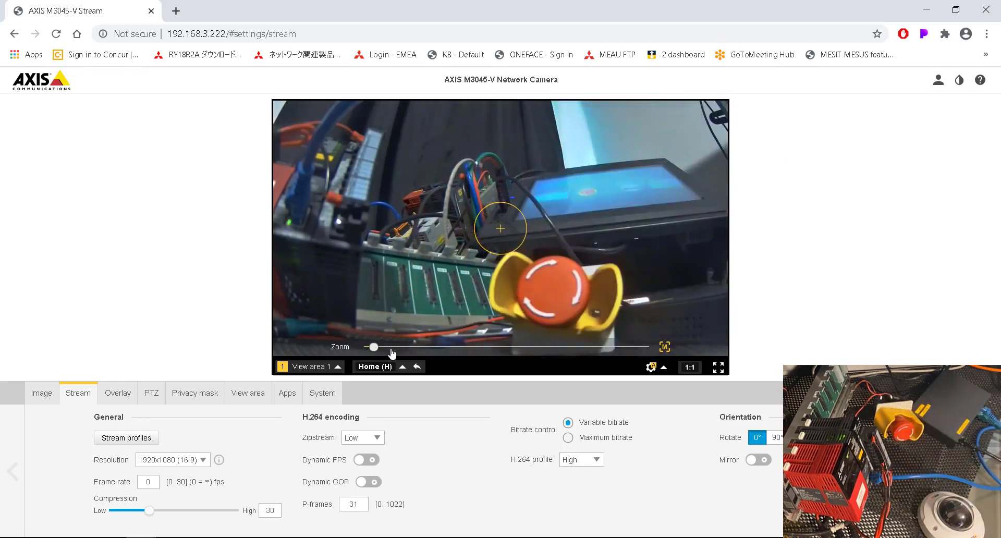
{"action": "left_click_drag", "start_coordinate": [465, 355], "coordinate": [479, 351]}
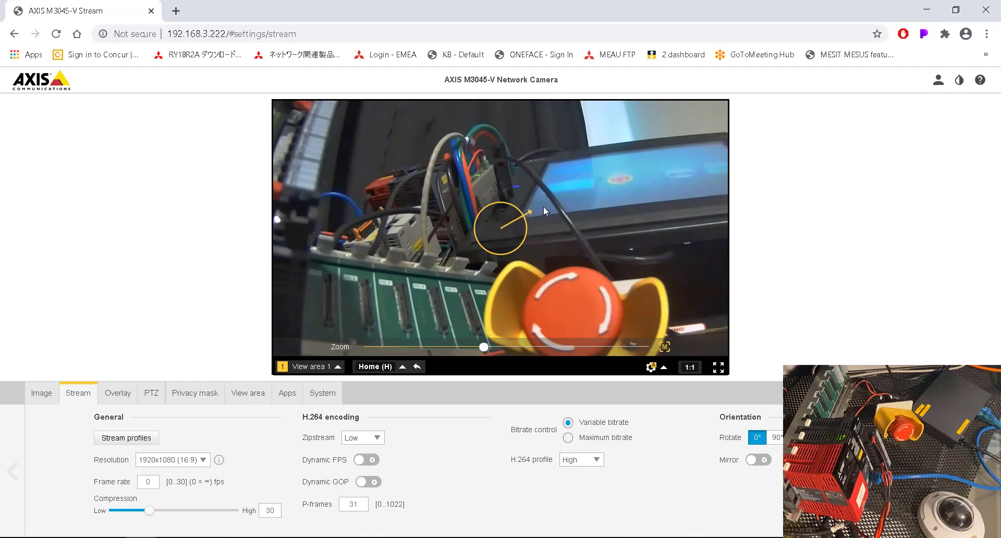
{"action": "left_click_drag", "start_coordinate": [544, 206], "coordinate": [491, 237]}
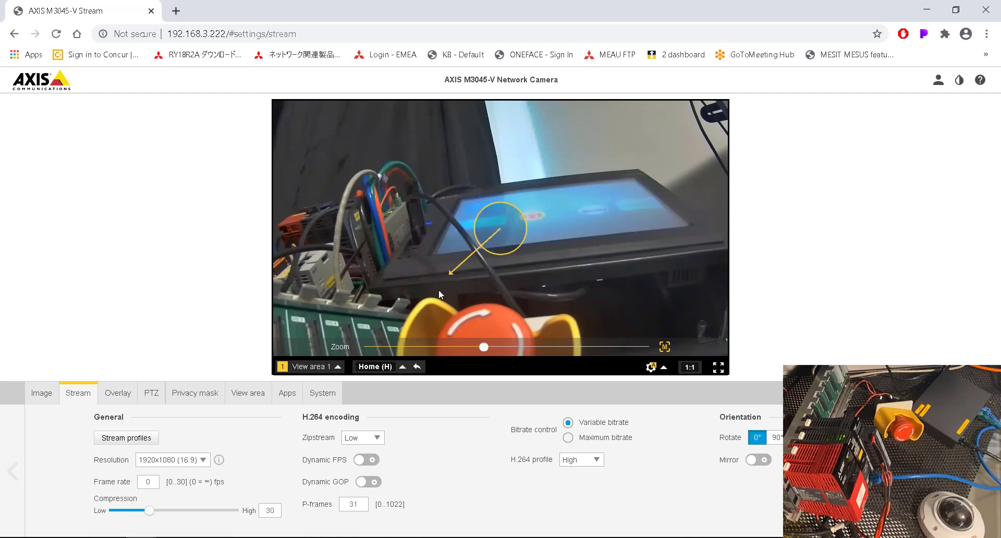
{"action": "left_click_drag", "start_coordinate": [439, 291], "coordinate": [438, 293]}
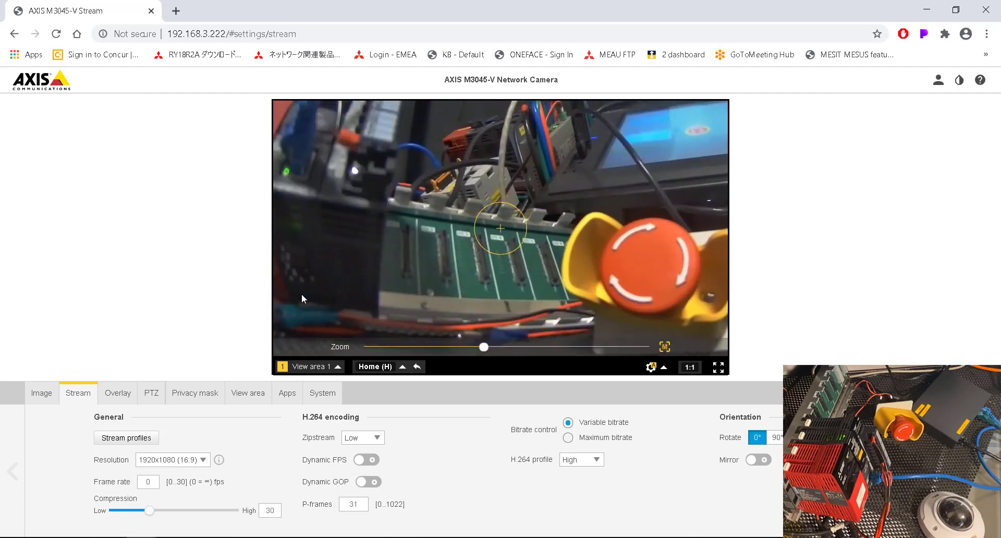
Step: Review the camera's network storage settings alongside the AxisVideos folder on the PC, and return to the stream settings
{"action": "left_click", "coordinate": [317, 401]}
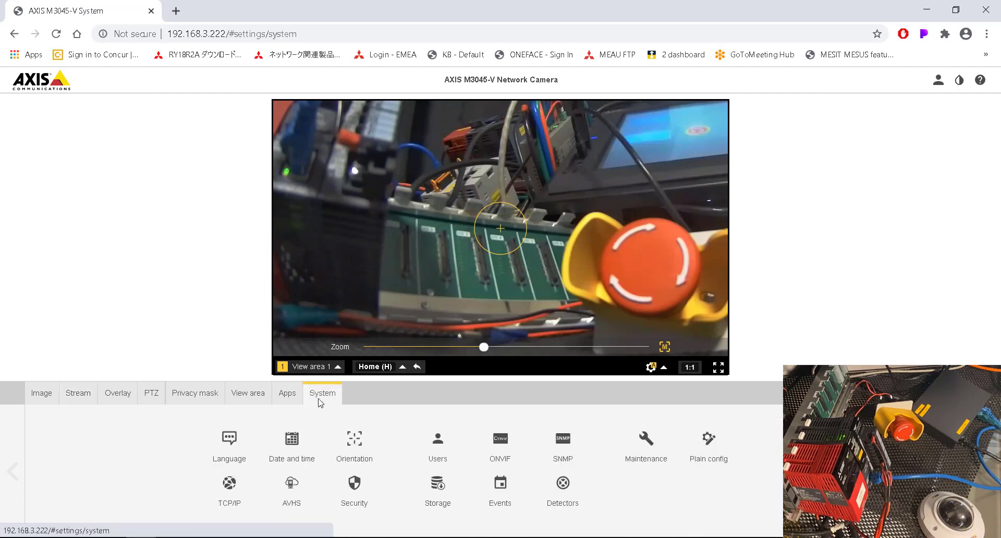
{"action": "left_click", "coordinate": [438, 485]}
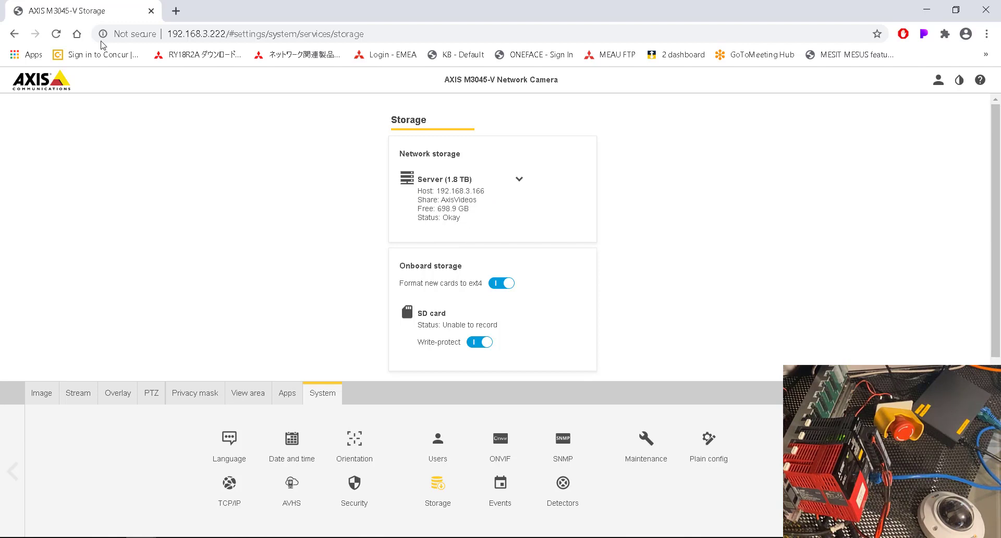
{"action": "left_click_drag", "start_coordinate": [0, 151], "coordinate": [819, 146]}
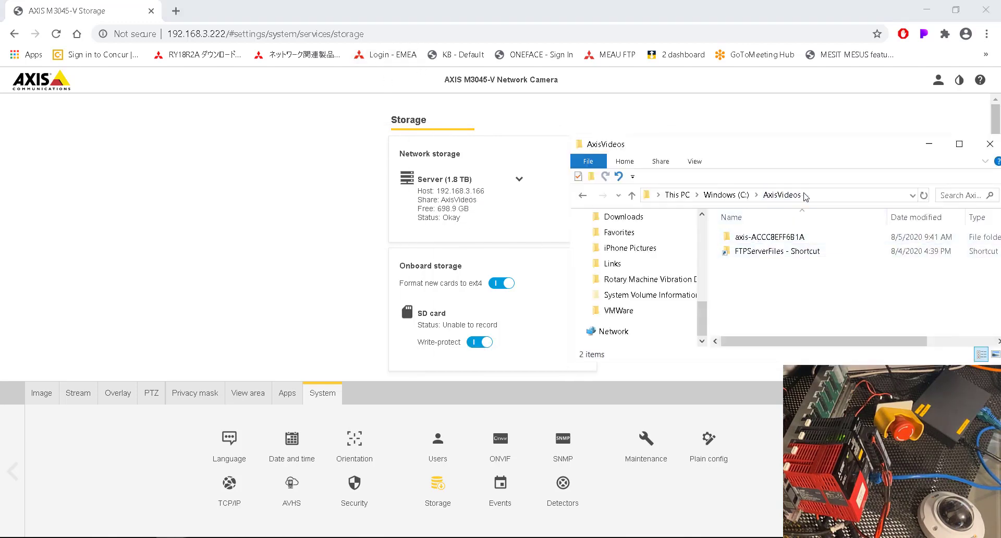
{"action": "left_click_drag", "start_coordinate": [817, 154], "coordinate": [0, 100]}
{"action": "double_click", "coordinate": [763, 239]}
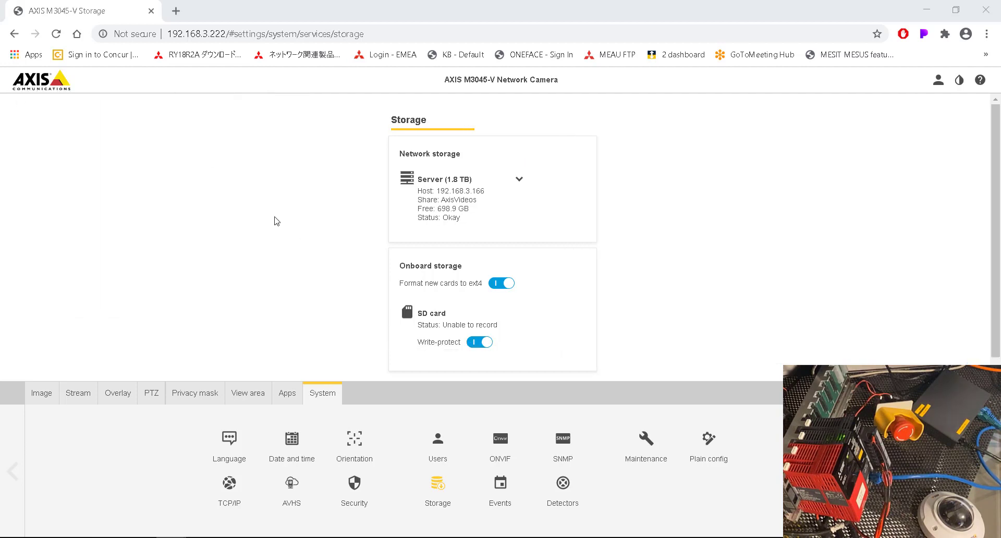
{"action": "left_click", "coordinate": [254, 6]}
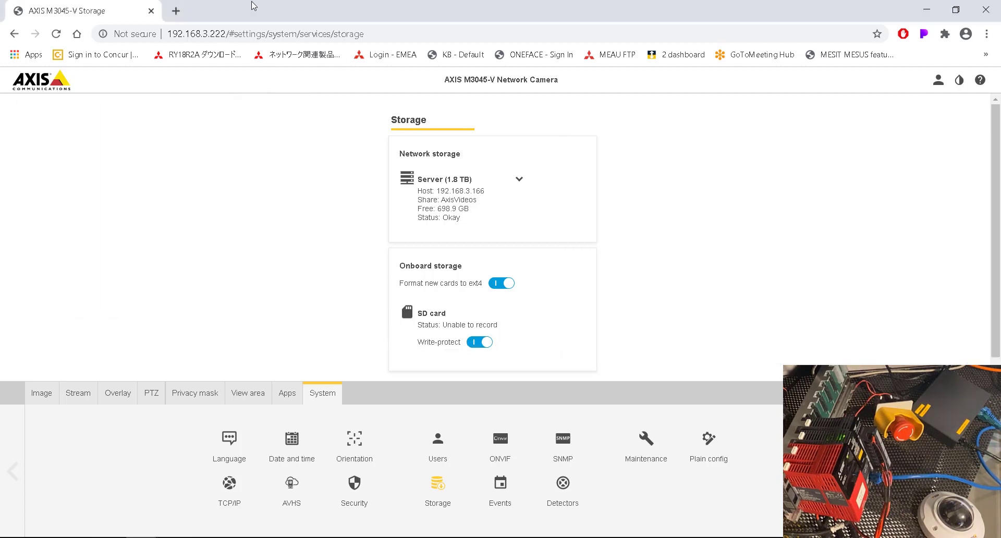
{"action": "left_click", "coordinate": [78, 395]}
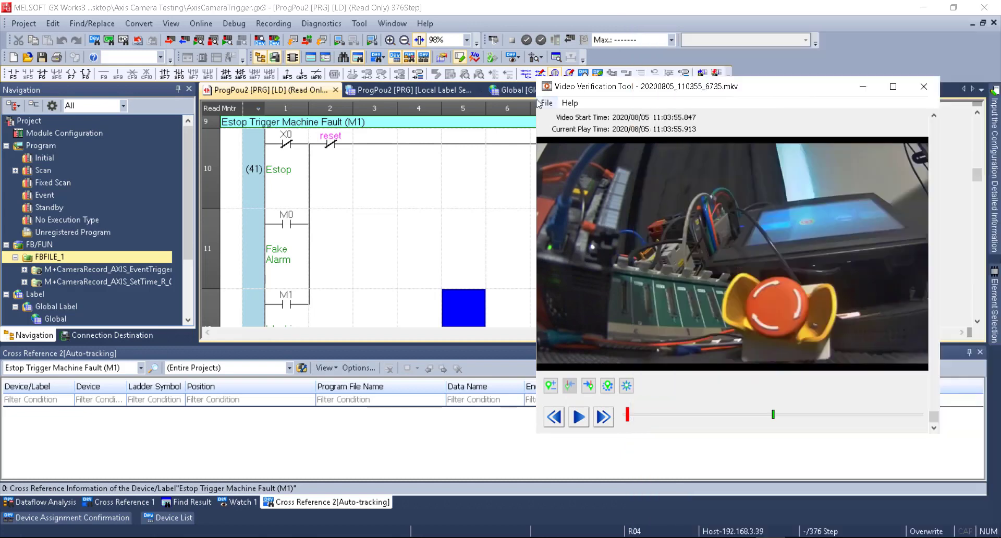
Step: Start opening a video in the Video Verification Tool and browse through FTPServerFiles to the AxisVideos folder
{"action": "left_click", "coordinate": [547, 103]}
{"action": "left_click", "coordinate": [574, 118]}
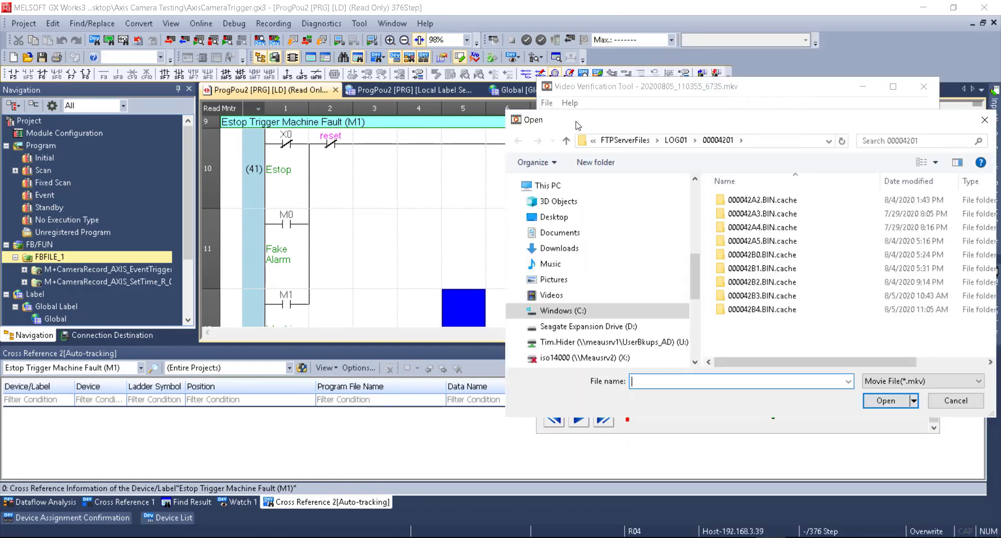
{"action": "left_click_drag", "start_coordinate": [578, 125], "coordinate": [380, 82]}
{"action": "left_click", "coordinate": [433, 98]}
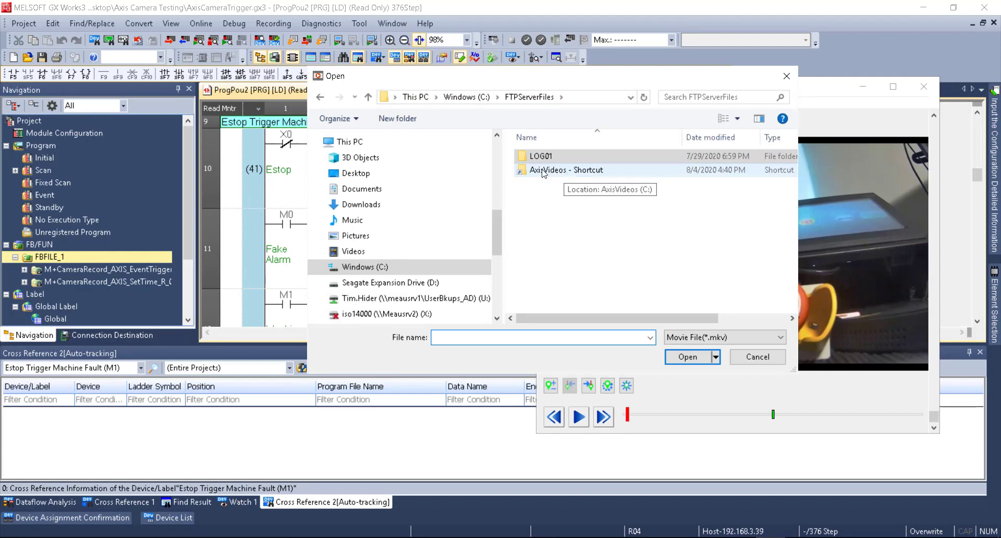
{"action": "double_click", "coordinate": [567, 170]}
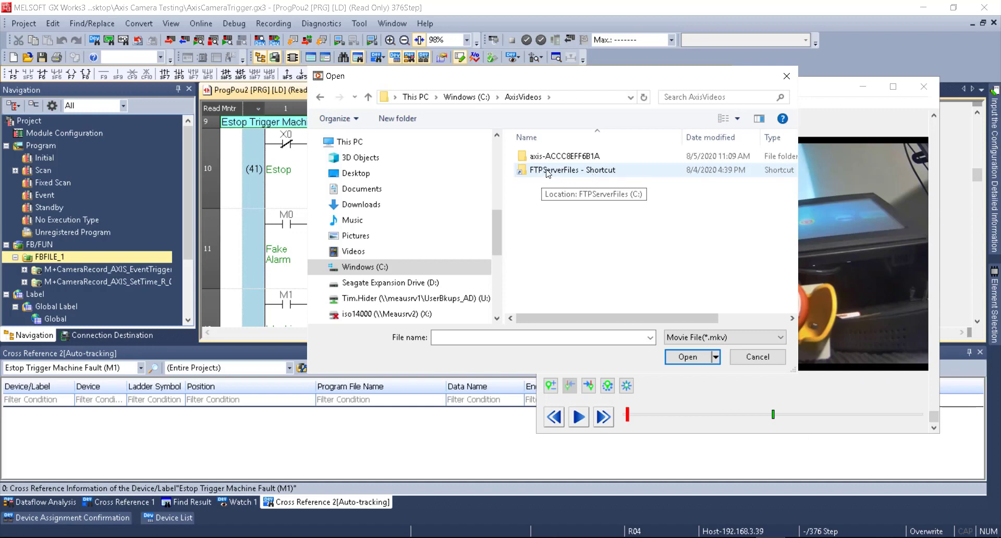
{"action": "double_click", "coordinate": [548, 174]}
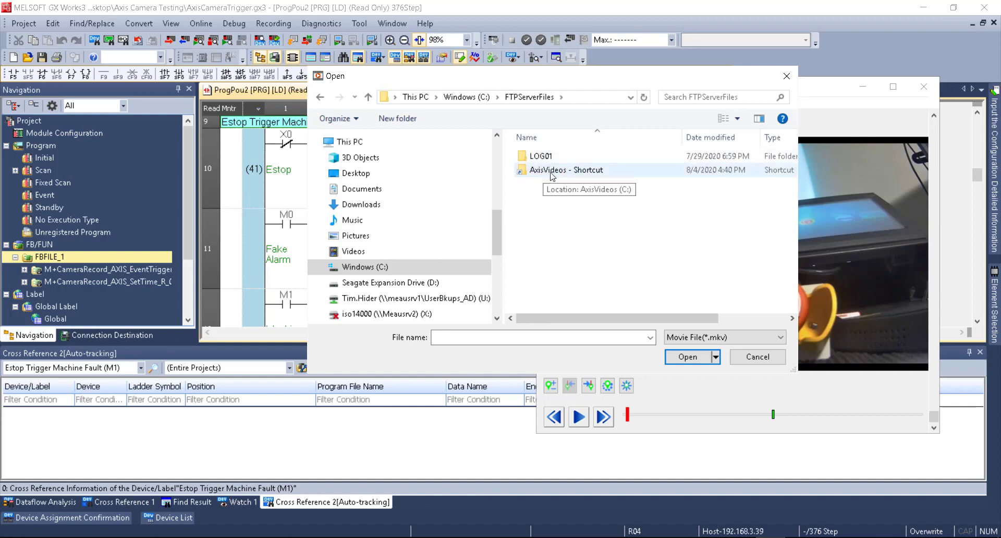
{"action": "left_click", "coordinate": [553, 172]}
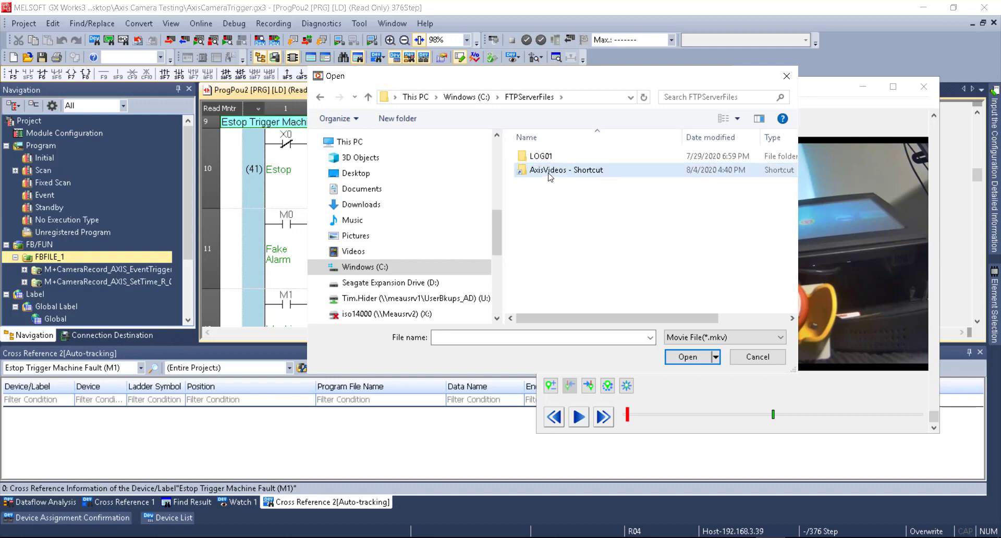
{"action": "double_click", "coordinate": [553, 172]}
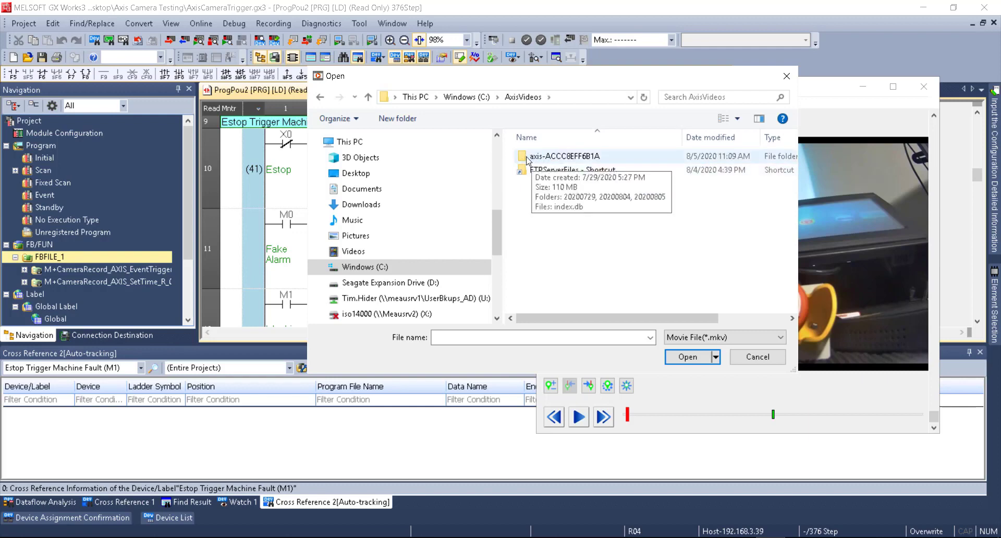
Step: Open the recording 20200805_110848_4BE6.mkv from the camera's 20200805 folder, hour 11
{"action": "double_click", "coordinate": [558, 158]}
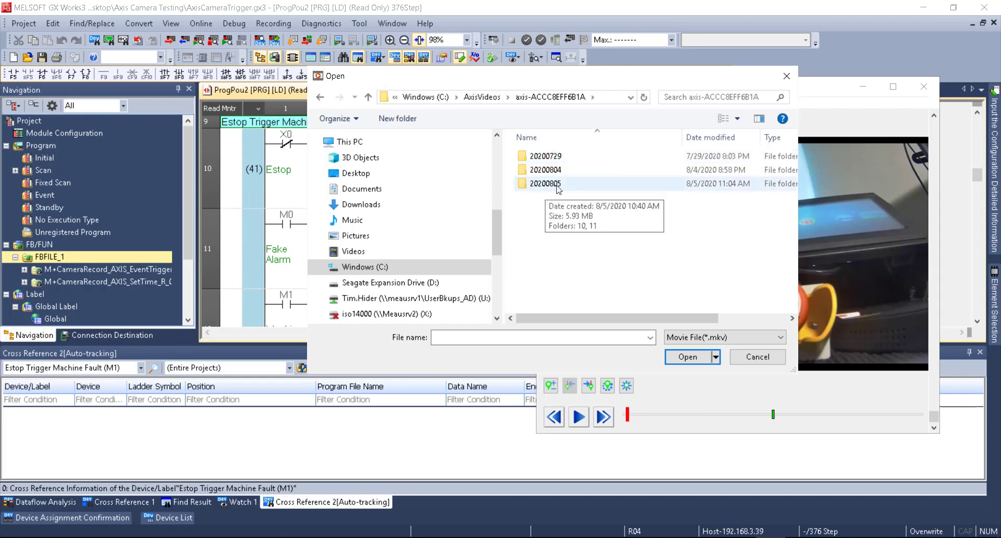
{"action": "double_click", "coordinate": [553, 184]}
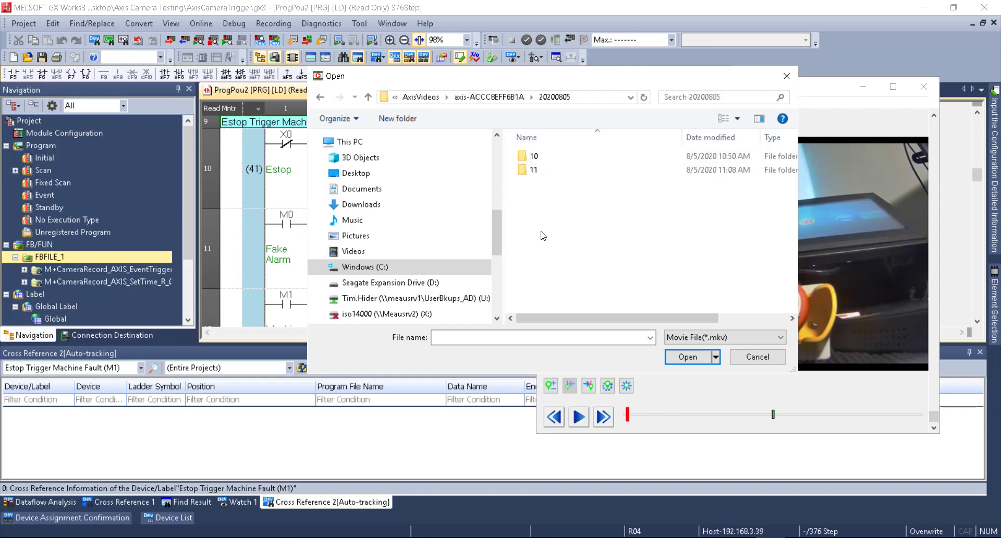
{"action": "double_click", "coordinate": [532, 174]}
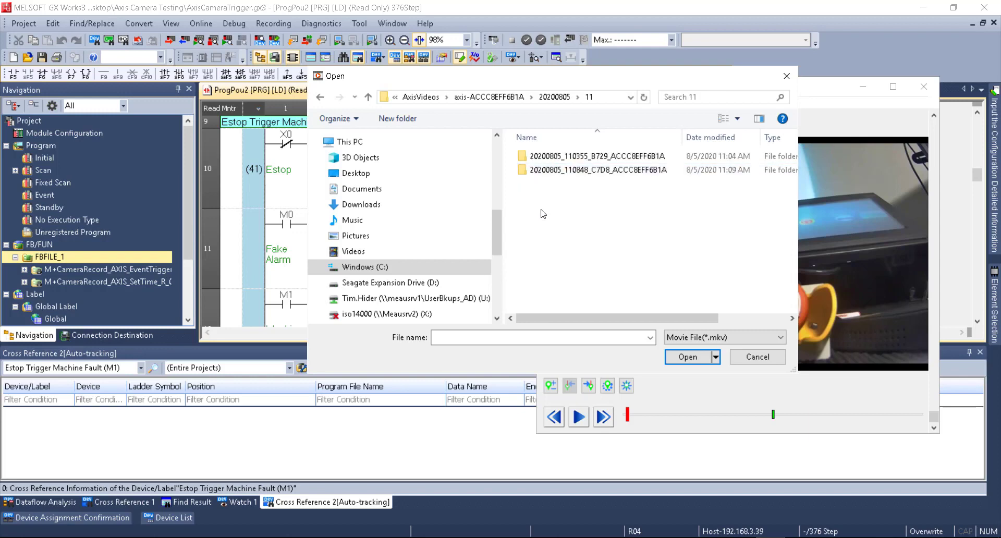
{"action": "double_click", "coordinate": [624, 174]}
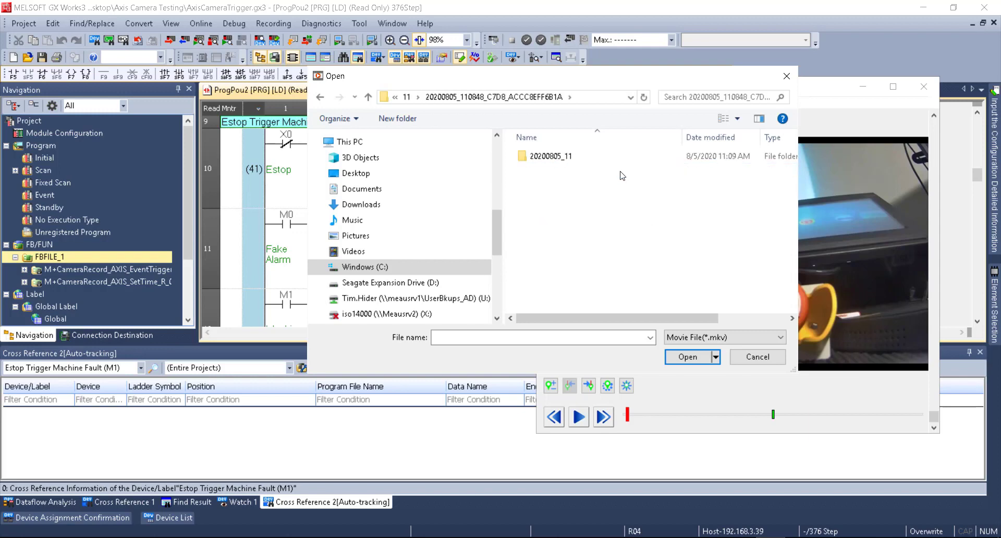
{"action": "double_click", "coordinate": [553, 156]}
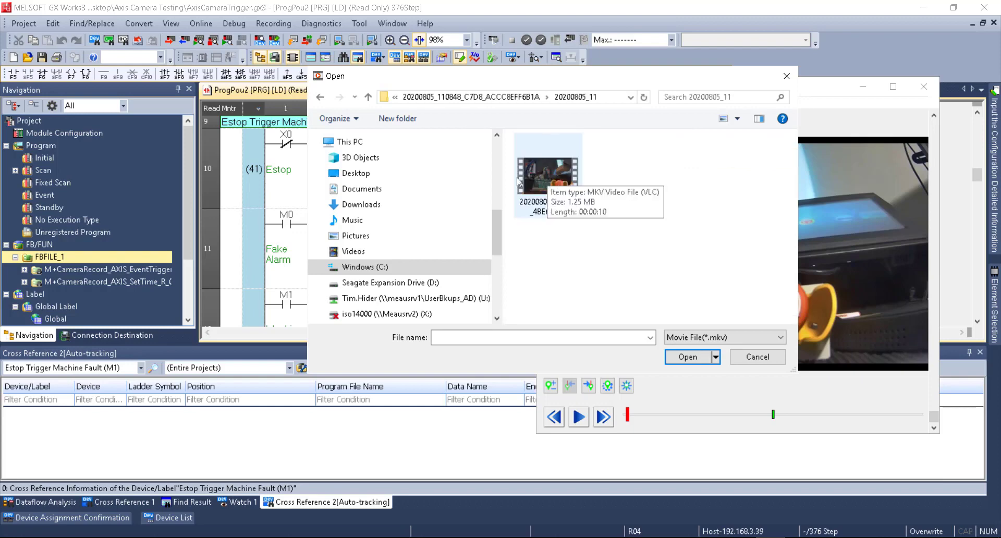
{"action": "double_click", "coordinate": [547, 171]}
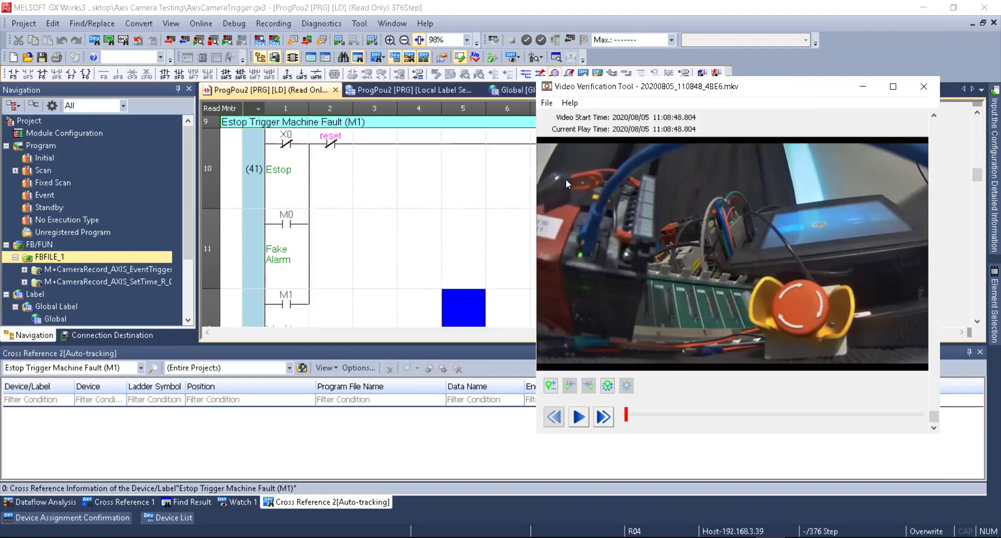
Step: Reposition the video window and play the recording through to its end, pausing once along the way
{"action": "left_click_drag", "start_coordinate": [667, 85], "coordinate": [689, 71]}
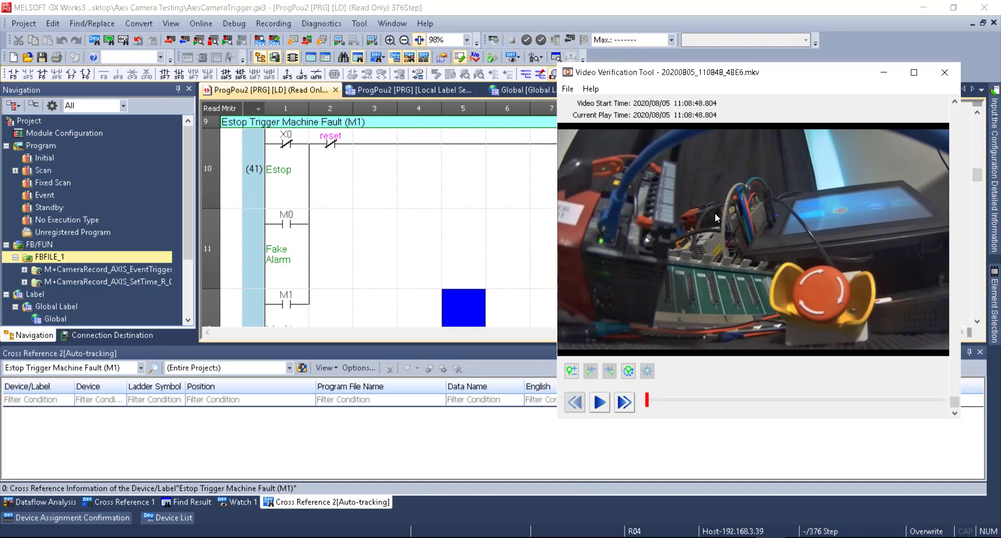
{"action": "left_click", "coordinate": [599, 405]}
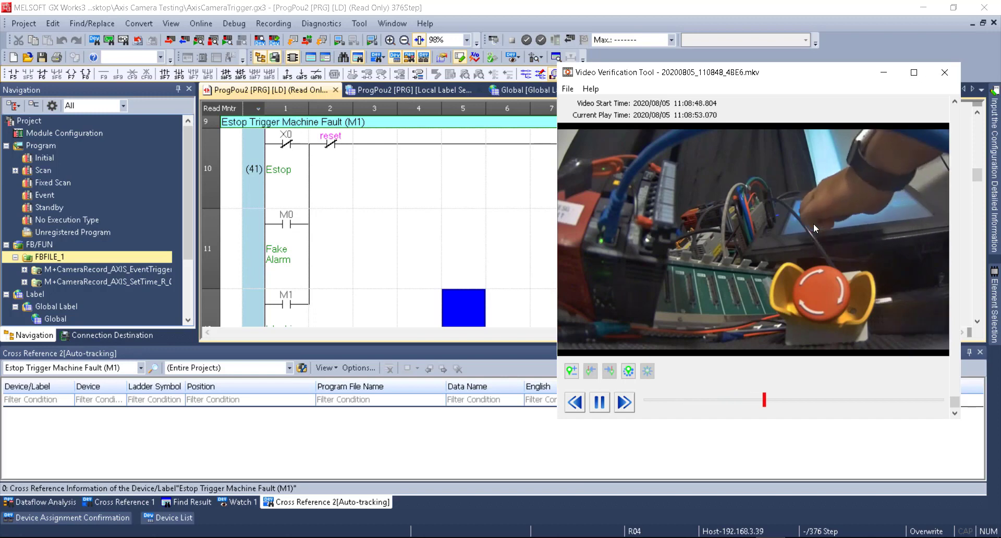
{"action": "left_click", "coordinate": [600, 404]}
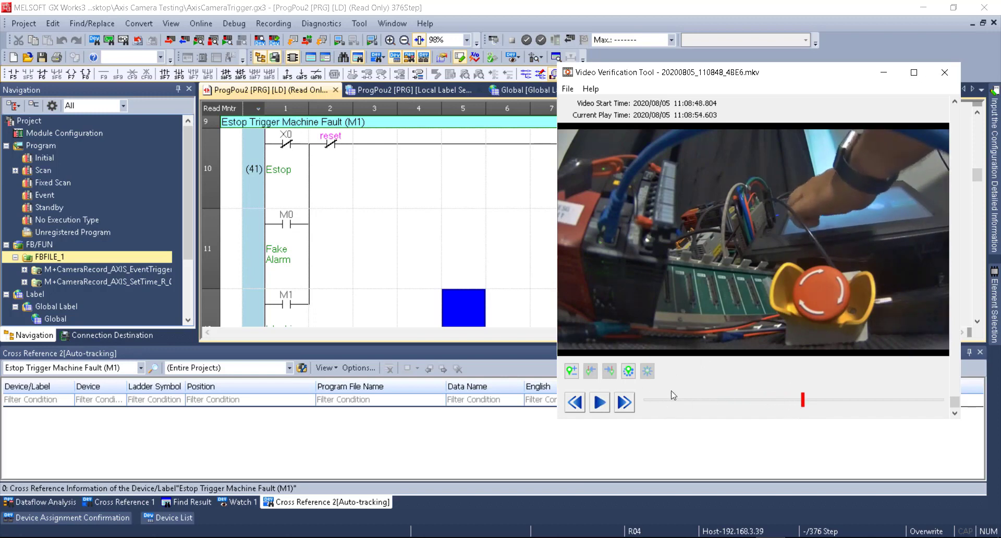
{"action": "left_click", "coordinate": [600, 404]}
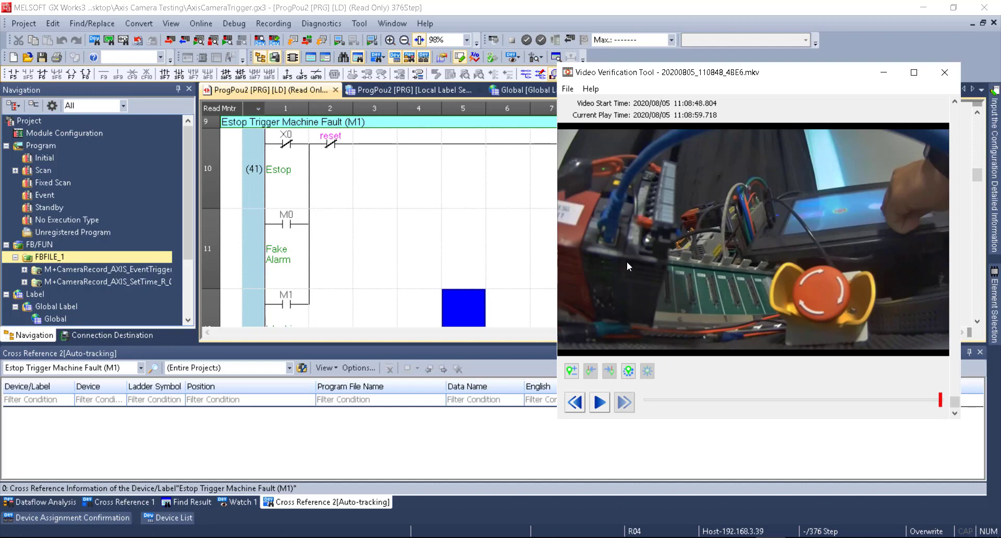
Step: Add log markers to the recording at play times 11:08:51.706 and 11:08:57.481
{"action": "left_click", "coordinate": [754, 401]}
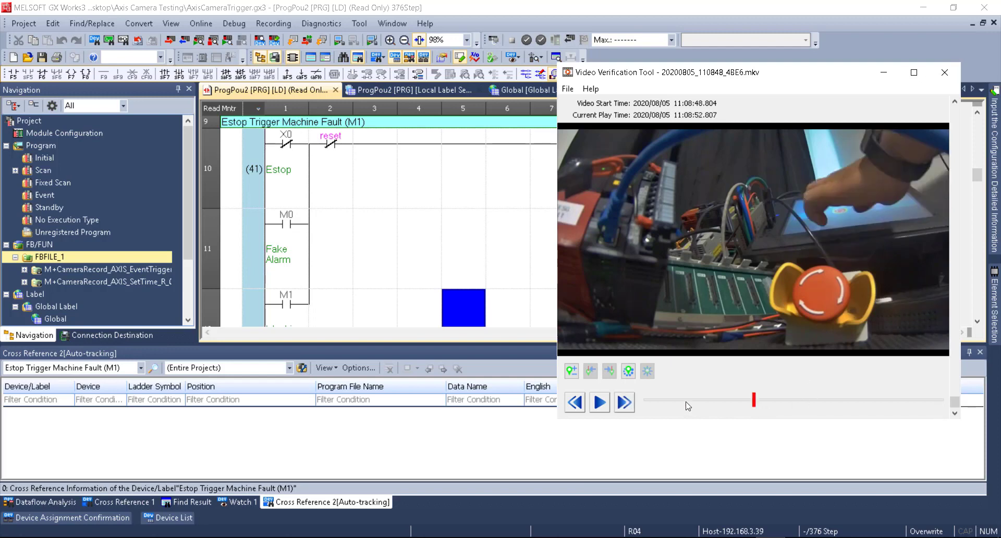
{"action": "left_click", "coordinate": [688, 401]}
{"action": "left_click", "coordinate": [724, 406]}
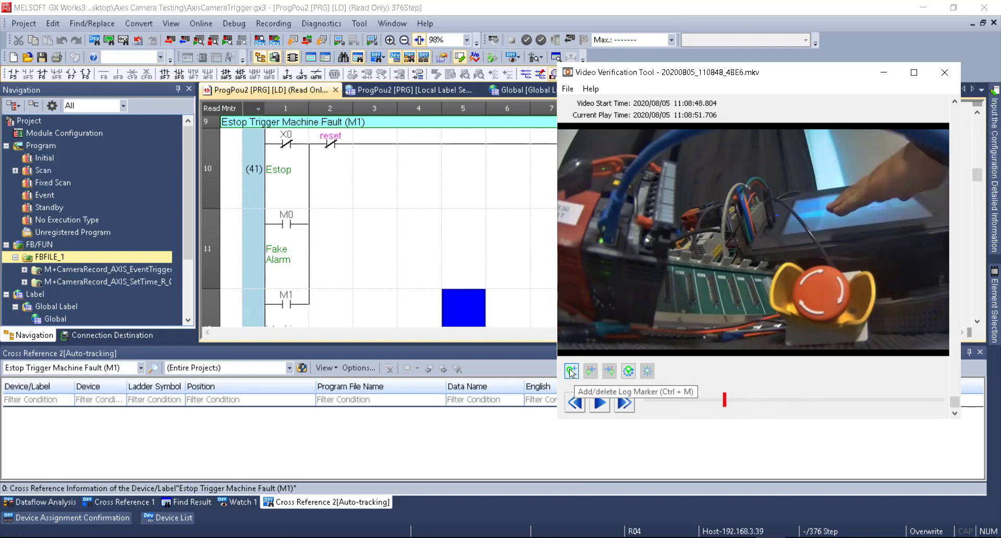
{"action": "left_click", "coordinate": [573, 370]}
{"action": "left_click", "coordinate": [608, 371]}
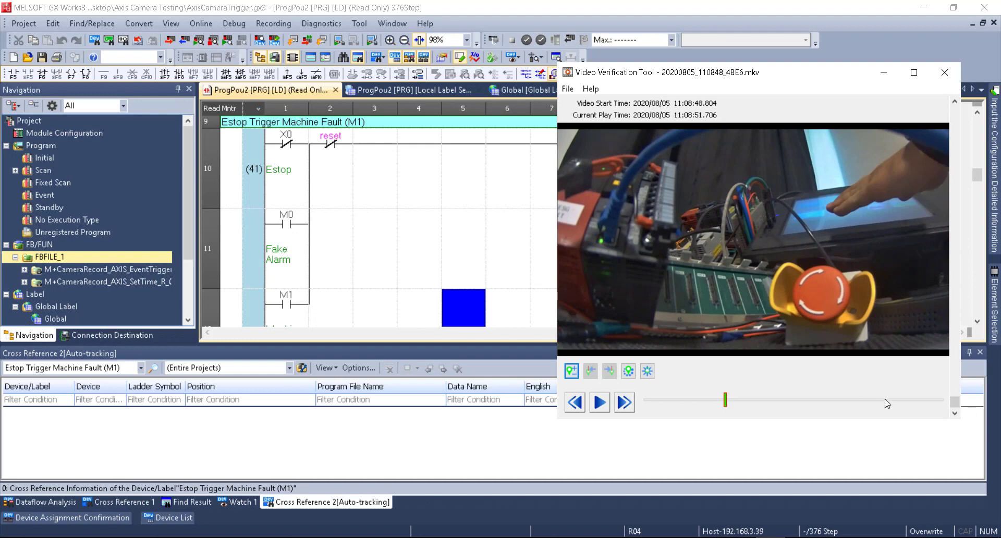
{"action": "left_click", "coordinate": [572, 371]}
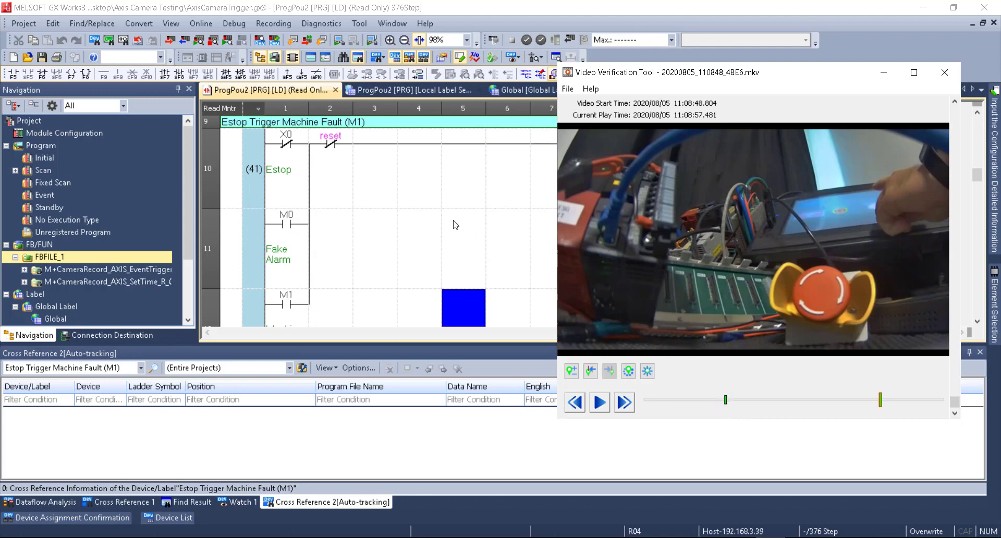
Step: Switch to GX Works3 and start the offline monitor with the logging file 000042B5.BIN from LOG01\00004201
{"action": "left_click", "coordinate": [432, 218]}
{"action": "left_click", "coordinate": [274, 24]}
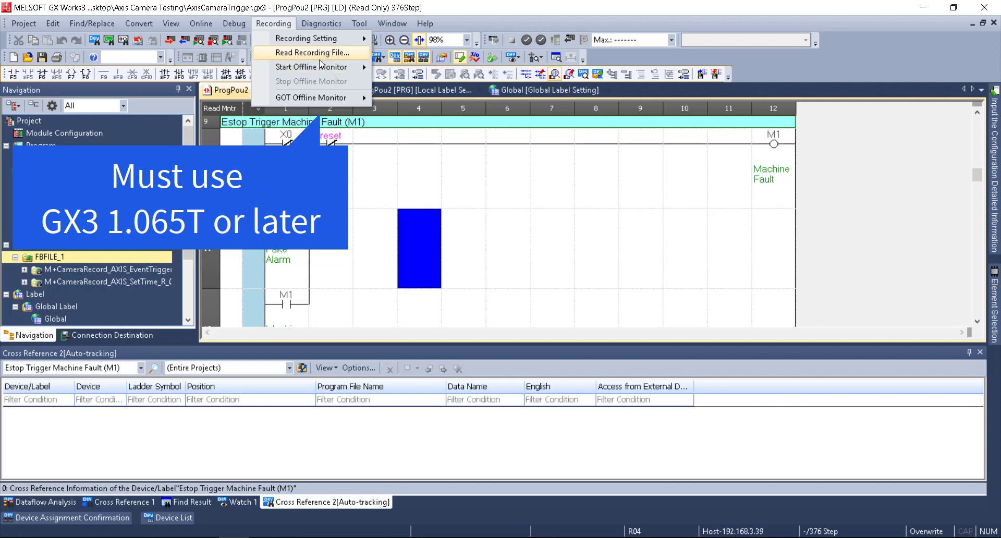
{"action": "mouse_move", "coordinate": [299, 71]}
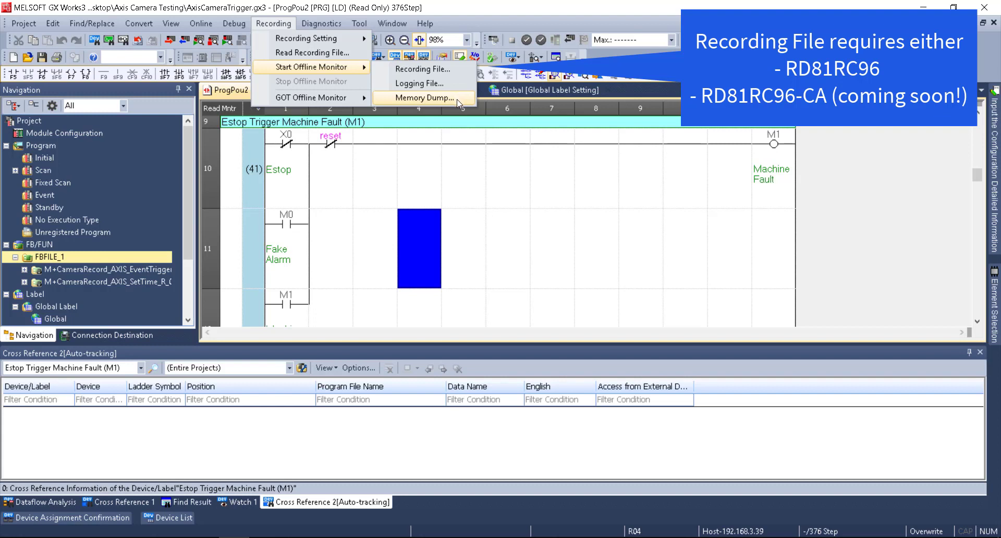
{"action": "left_click", "coordinate": [429, 87]}
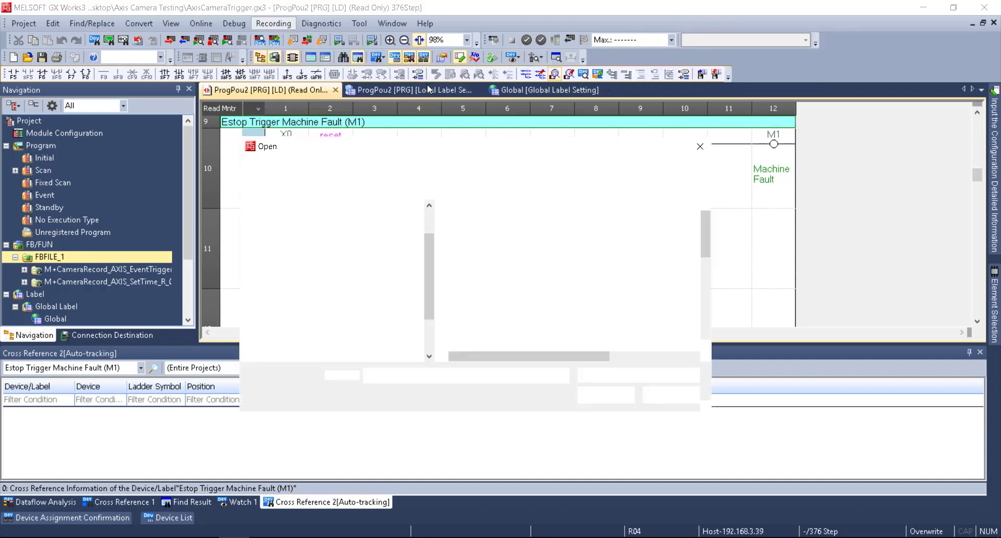
{"action": "left_click", "coordinate": [415, 169]}
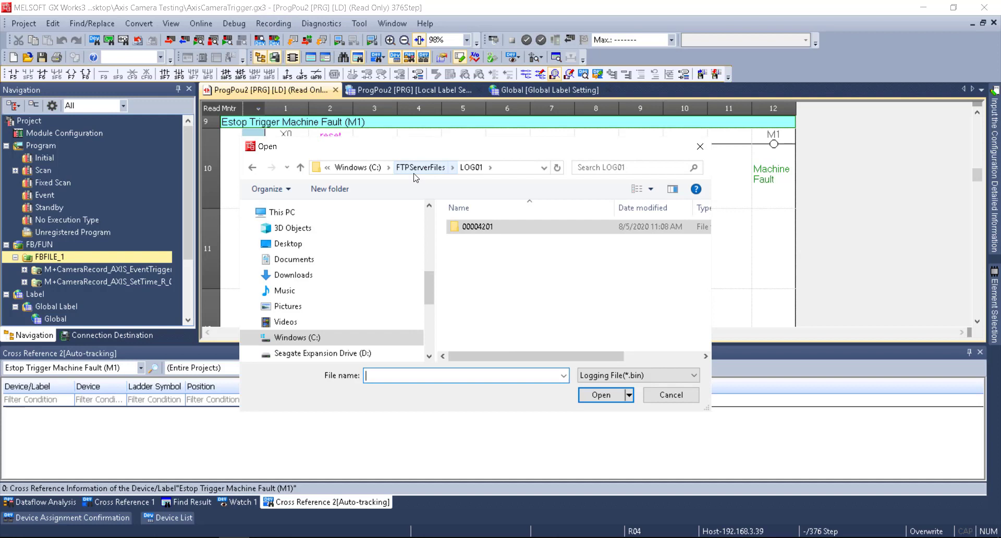
{"action": "double_click", "coordinate": [479, 227]}
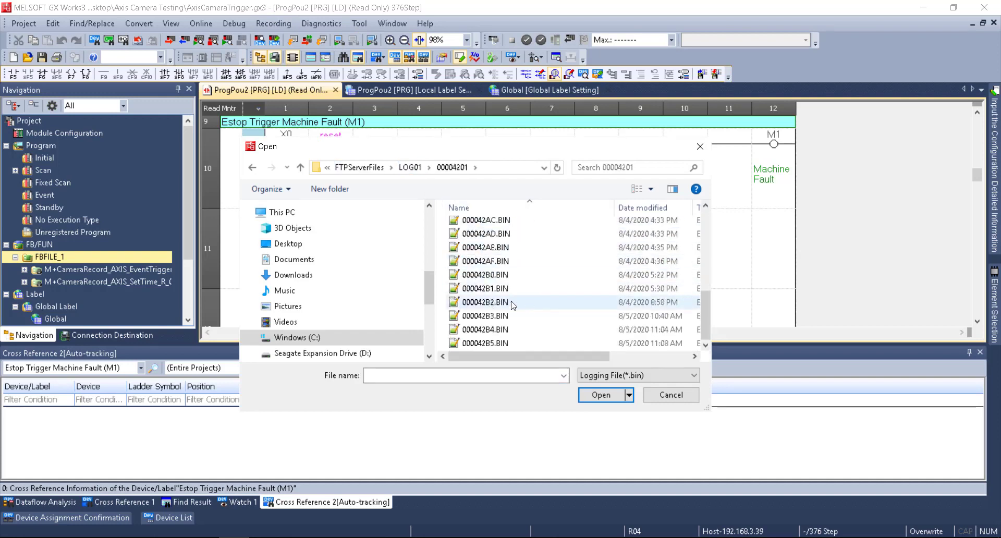
{"action": "left_click", "coordinate": [493, 345]}
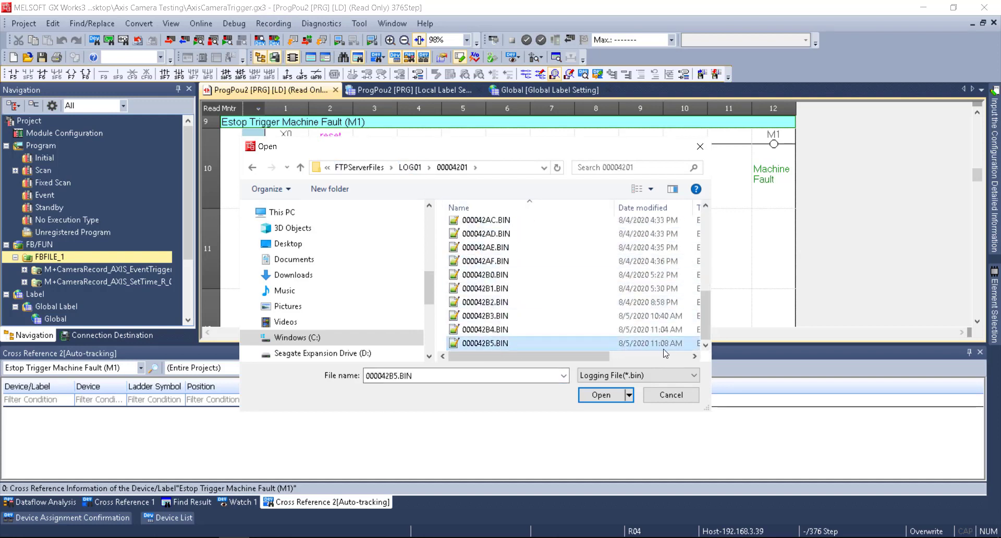
{"action": "double_click", "coordinate": [484, 344]}
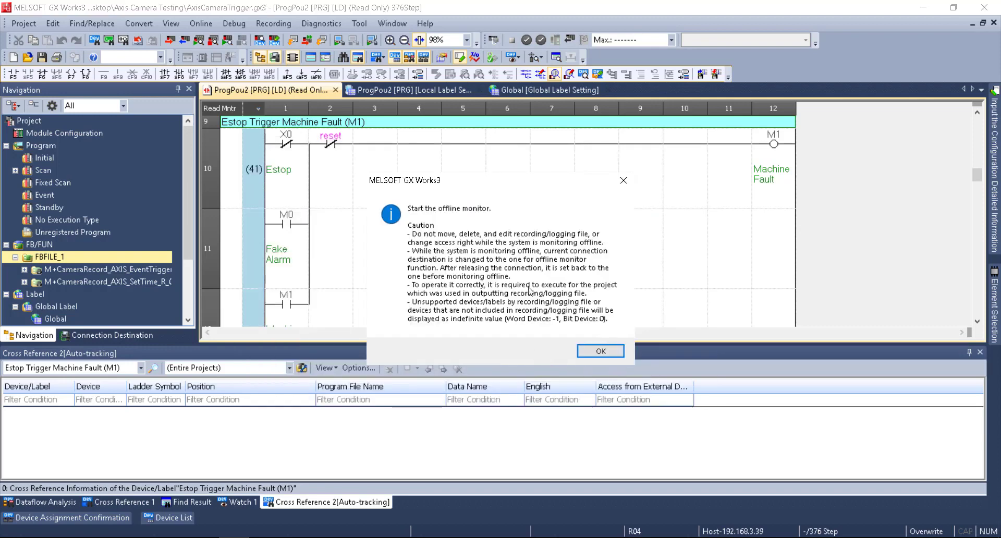
{"action": "left_click", "coordinate": [602, 353]}
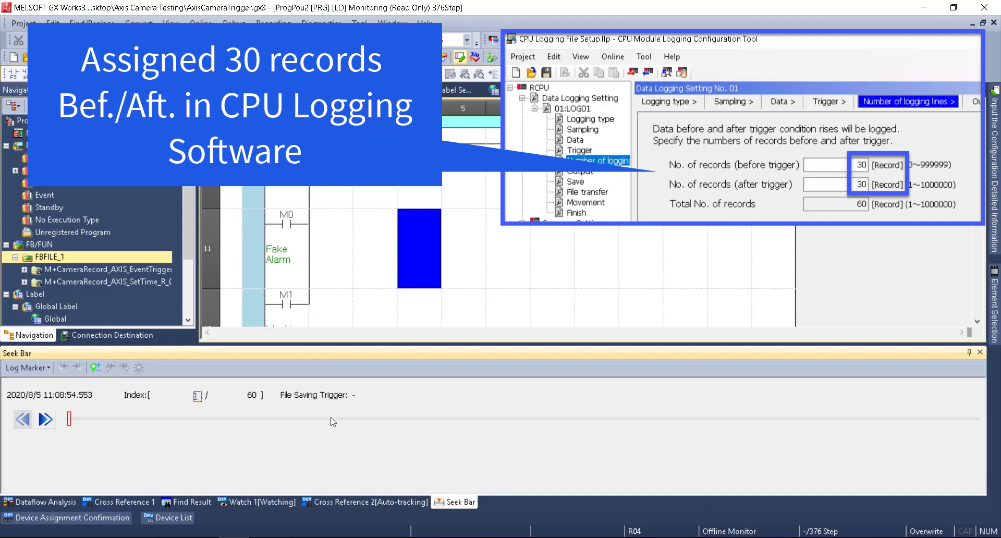
Step: Jump to record index 30 of the logging data and advance one record to index 31
{"action": "left_click", "coordinate": [197, 396]}
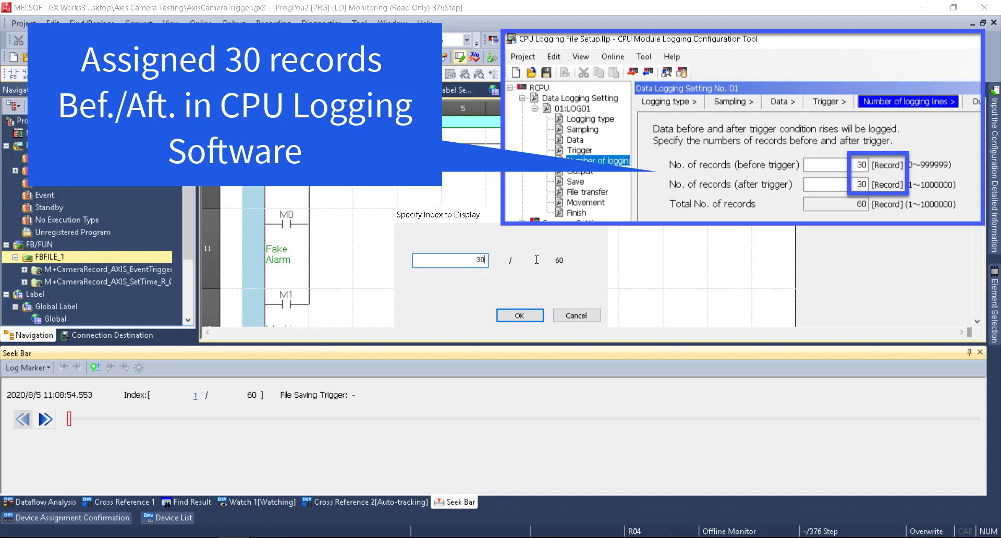
{"action": "key", "text": "Return"}
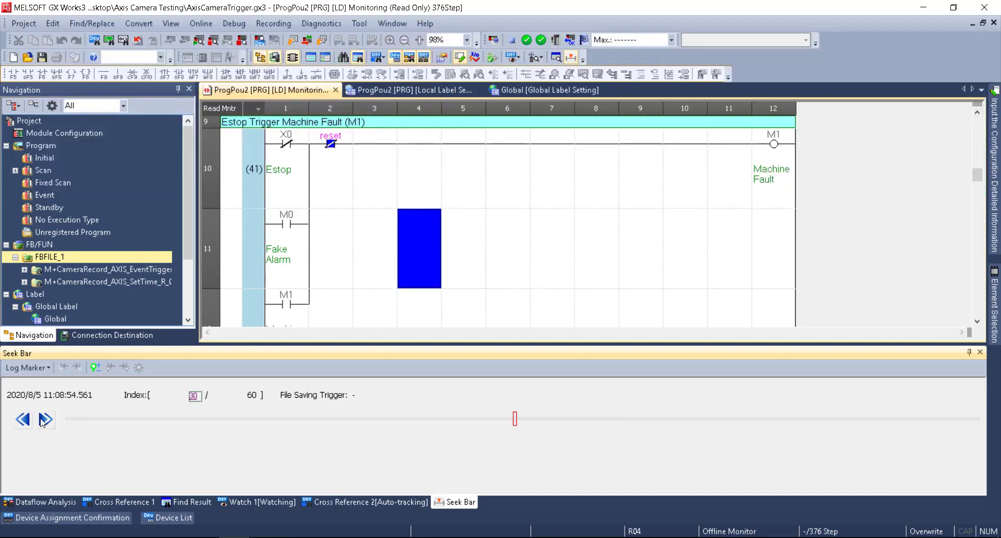
{"action": "left_click", "coordinate": [46, 420]}
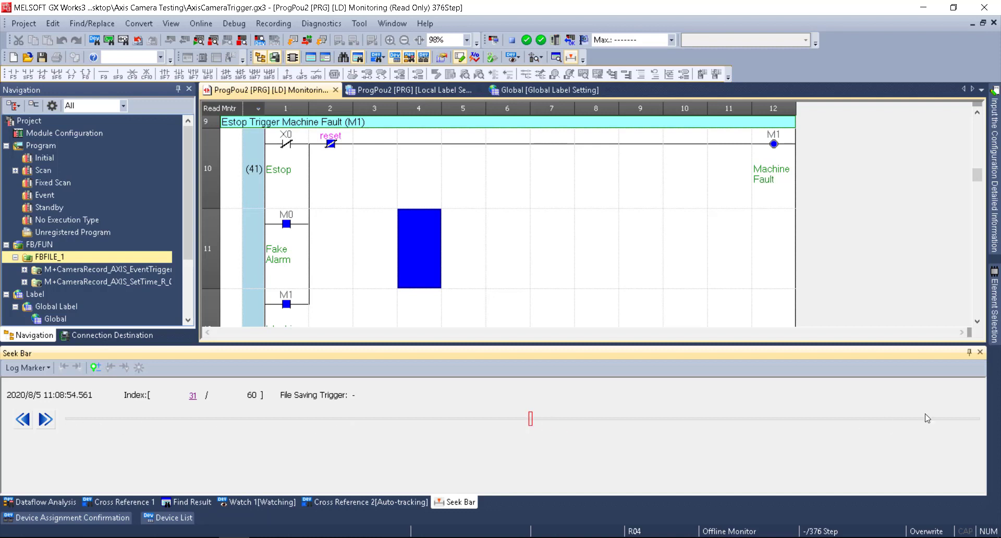
Step: Scrub back and forth around record 31 to compare the Machine Fault rung before and after the trigger
{"action": "left_click", "coordinate": [516, 419]}
{"action": "left_click", "coordinate": [555, 419]}
{"action": "left_click", "coordinate": [495, 418]}
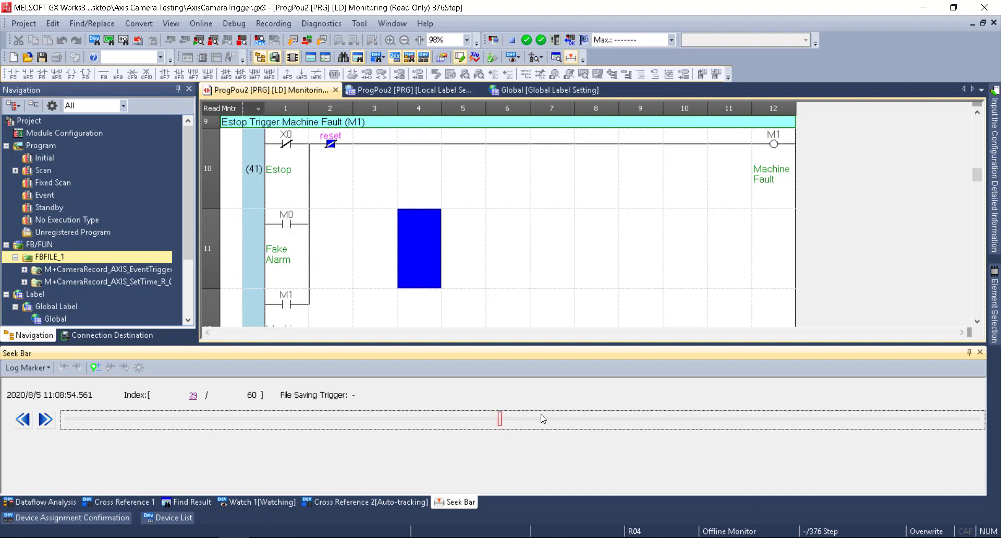
{"action": "left_click", "coordinate": [577, 419]}
{"action": "left_click", "coordinate": [483, 419]}
{"action": "left_click", "coordinate": [577, 419]}
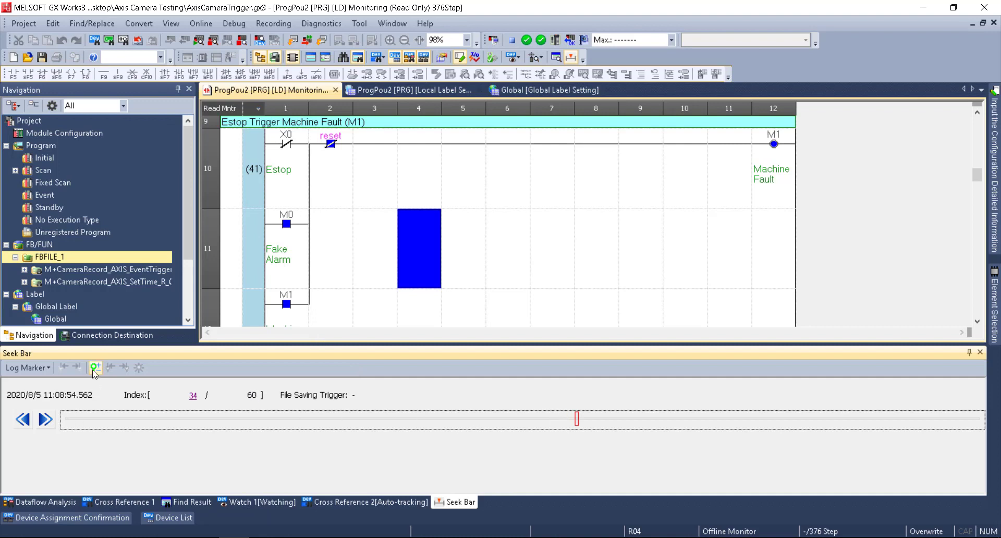
Step: Go to record index 31 of the logging data and add a log marker there
{"action": "left_click", "coordinate": [193, 396]}
{"action": "type", "text": "31"}
{"action": "key", "text": "Return"}
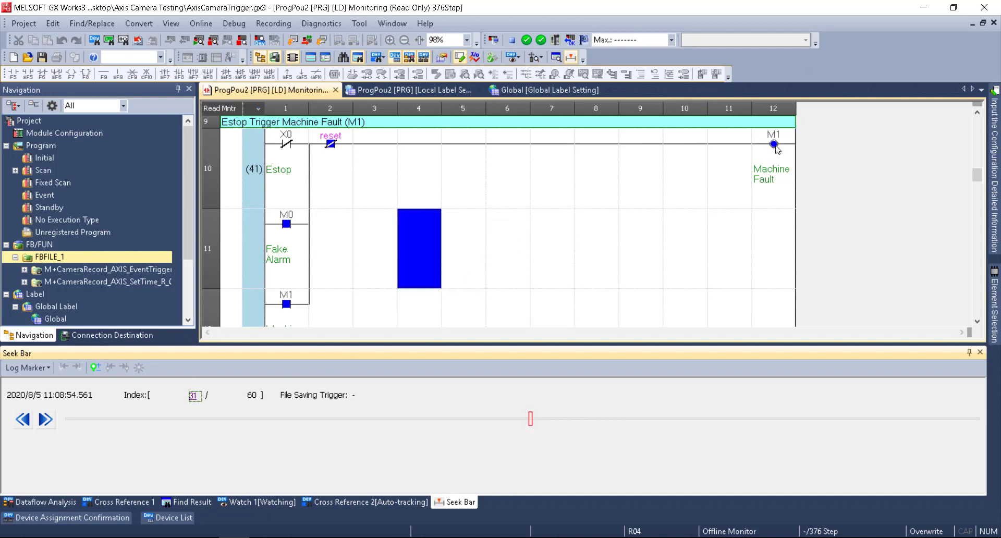
{"action": "left_click", "coordinate": [96, 371]}
Step: Move back to record 21 and jump forward to the next log marker
{"action": "left_click", "coordinate": [515, 420]}
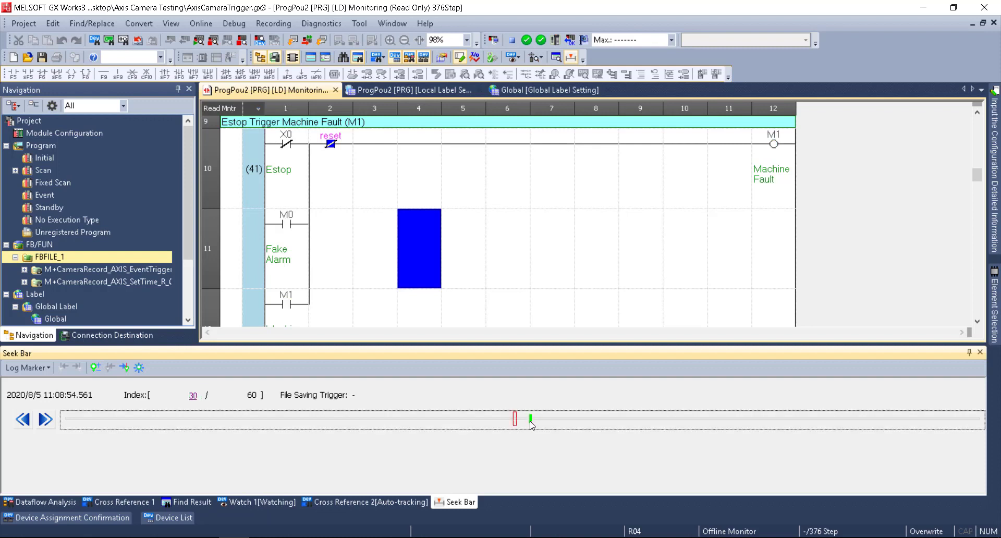
{"action": "left_click", "coordinate": [376, 420]}
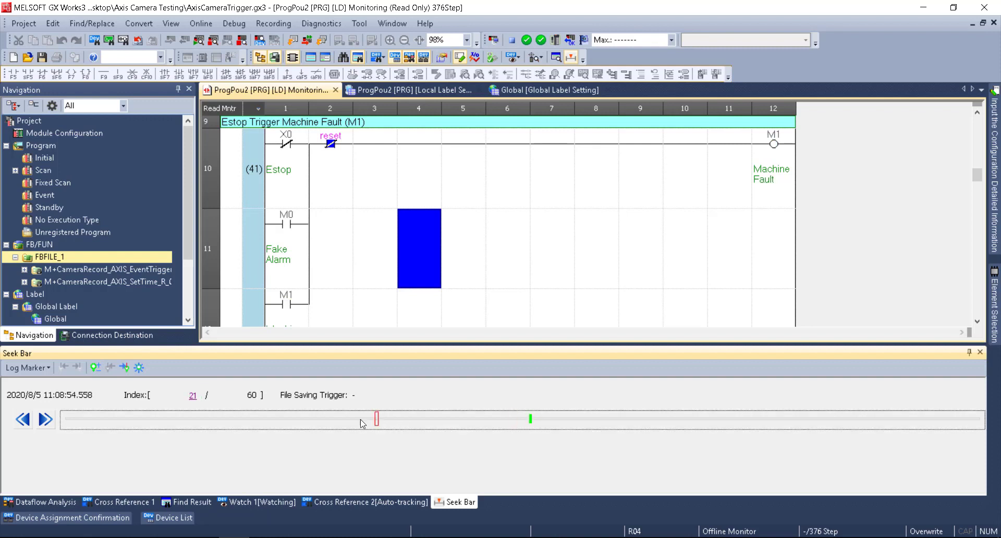
{"action": "left_click", "coordinate": [125, 369]}
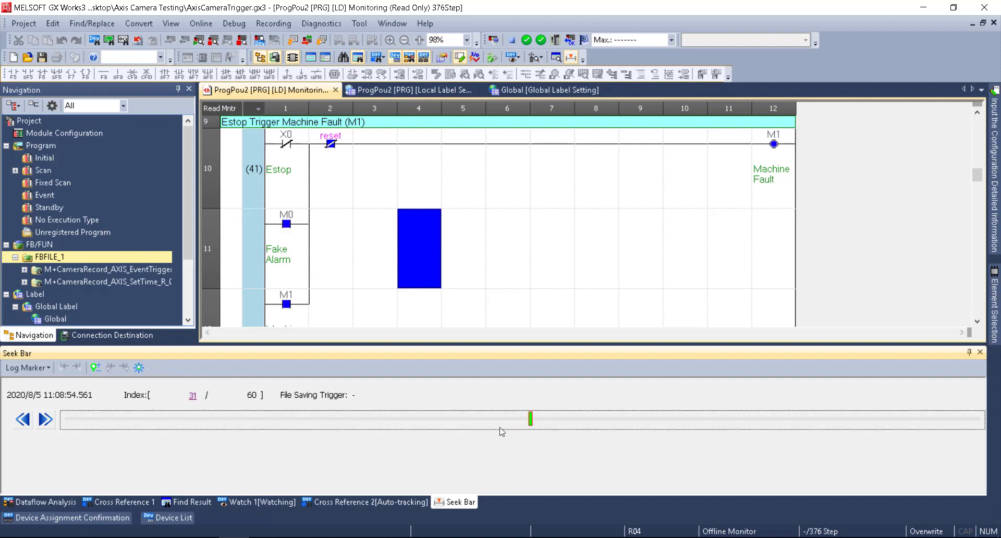
Step: Add log markers at record indexes 2 and 59 of the logging data
{"action": "left_click", "coordinate": [81, 421]}
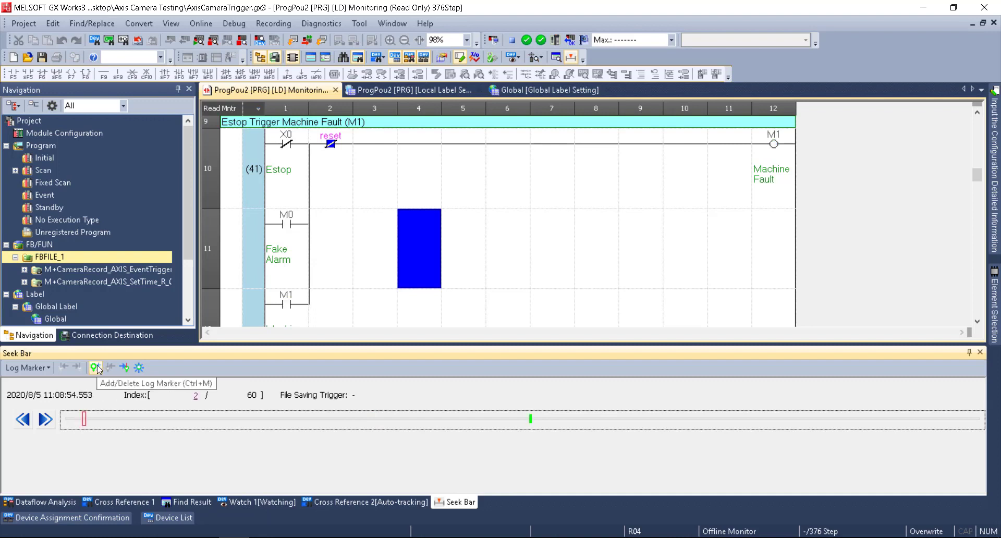
{"action": "left_click", "coordinate": [969, 422]}
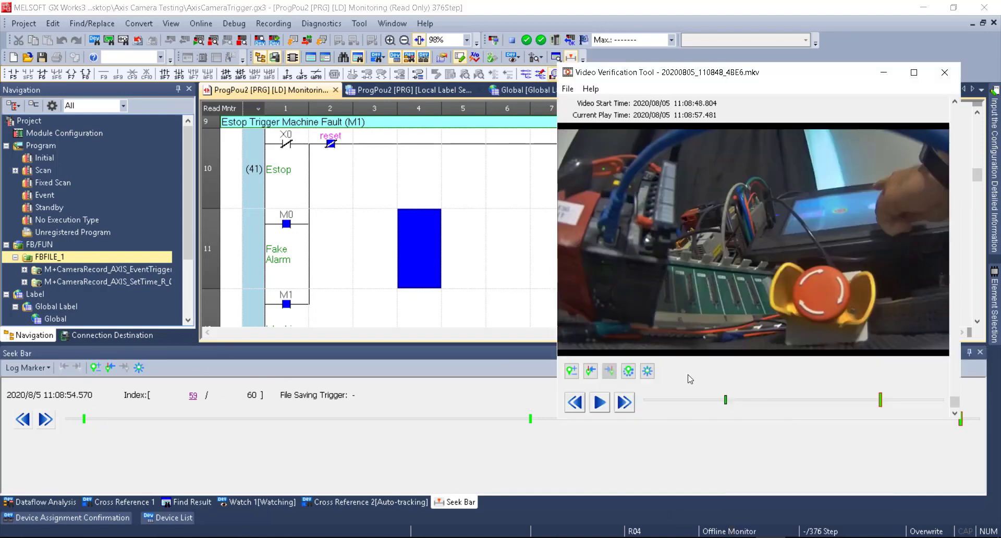
Step: Delete all log markers in the Video Verification Tool and move playback to 11:08:49.971
{"action": "left_click", "coordinate": [649, 371]}
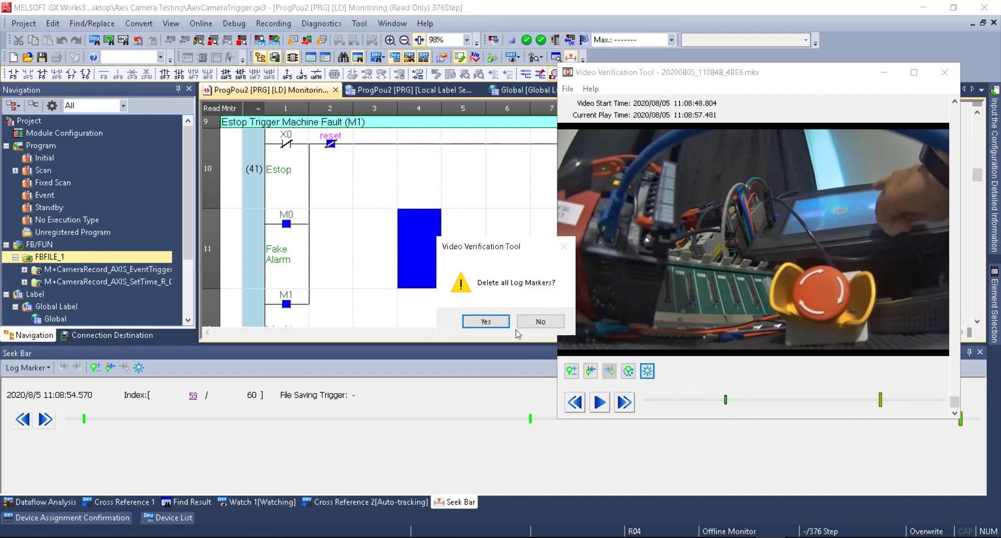
{"action": "left_click", "coordinate": [490, 325]}
{"action": "mouse_move", "coordinate": [844, 405]}
{"action": "left_mouse_down"}
{"action": "mouse_move", "coordinate": [709, 403]}
{"action": "mouse_move", "coordinate": [752, 400]}
{"action": "left_mouse_up"}
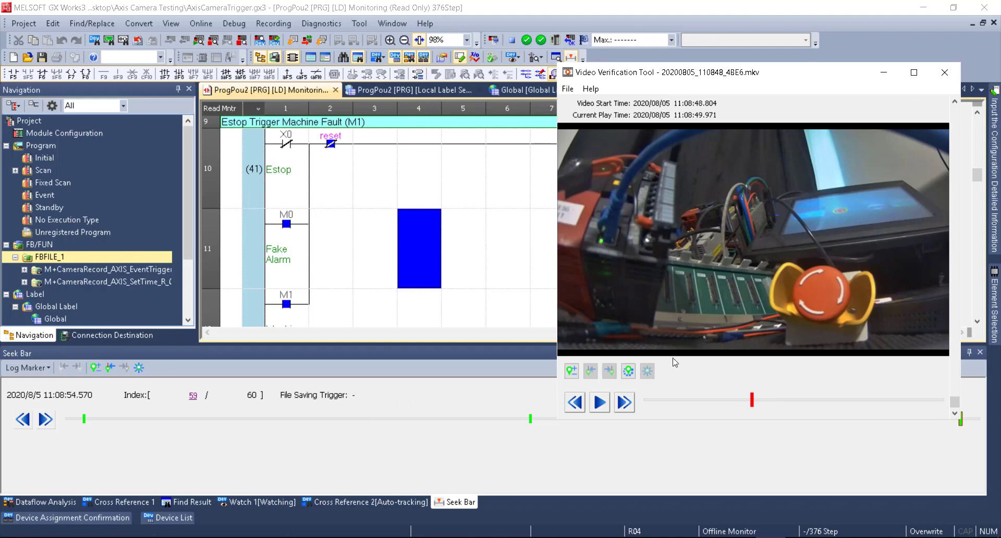
Step: Import the marking setting file 000042B5.BIN.lms from FTPServerFiles\LOG01\00004201 into the Video Verification Tool
{"action": "left_click", "coordinate": [628, 371]}
{"action": "scroll", "coordinate": [600, 293], "scroll_direction": "down", "scroll_amount": 2}
{"action": "scroll", "coordinate": [599, 292], "scroll_direction": "down", "scroll_amount": 3}
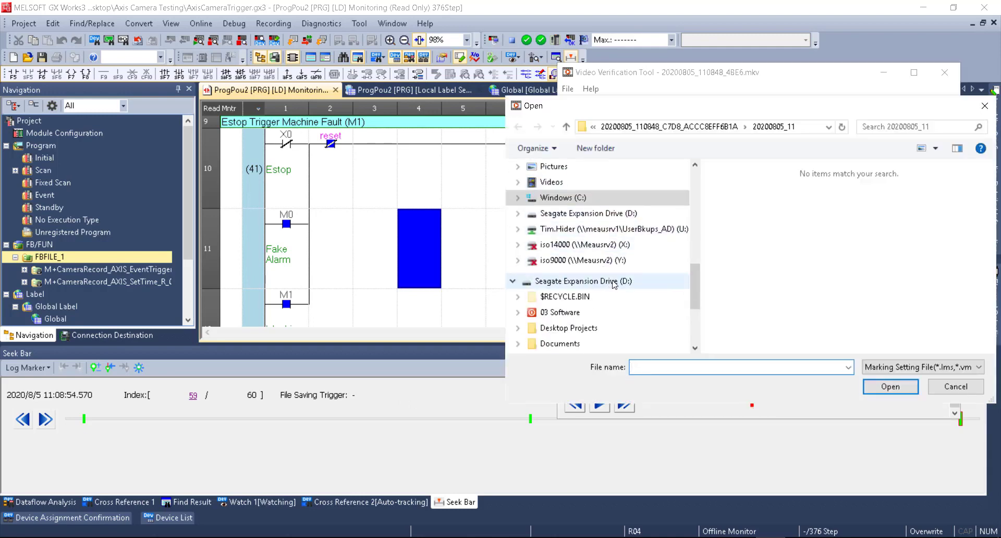
{"action": "left_click", "coordinate": [651, 130]}
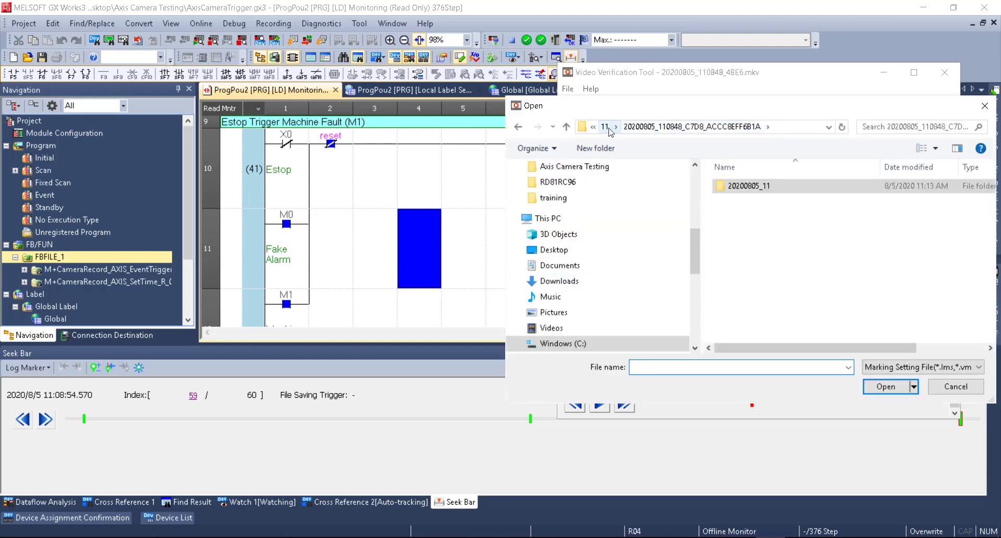
{"action": "left_click", "coordinate": [605, 126]}
{"action": "left_click", "coordinate": [652, 127]}
{"action": "left_click", "coordinate": [687, 128]}
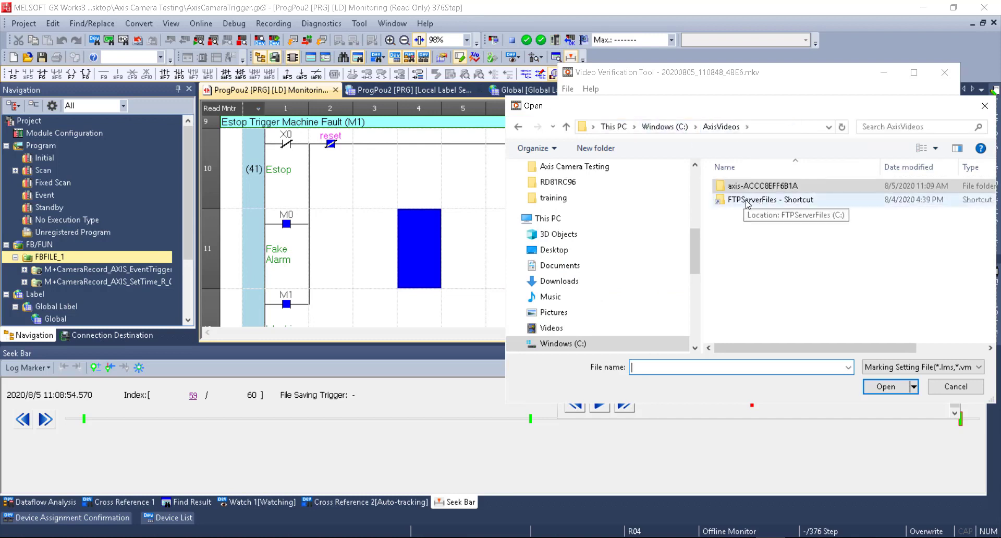
{"action": "double_click", "coordinate": [749, 201]}
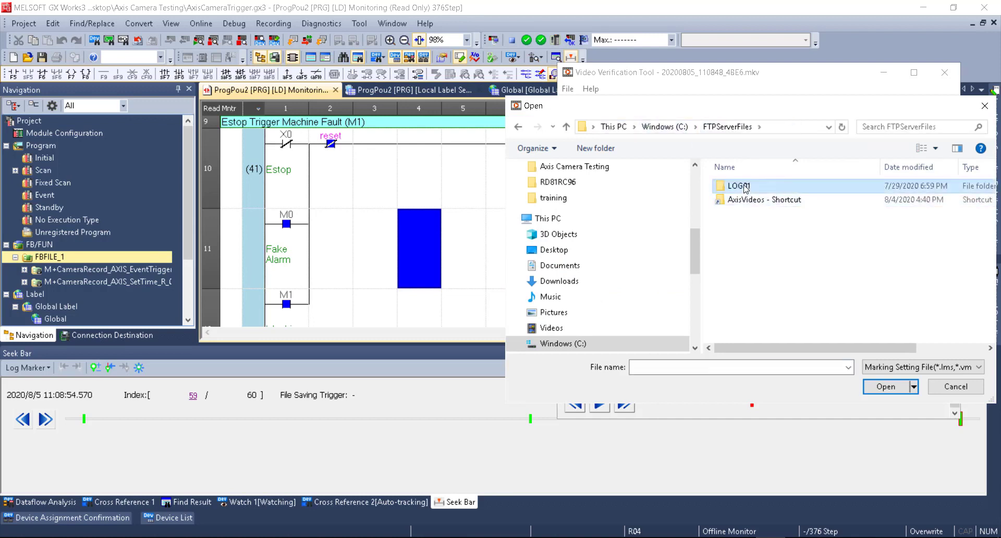
{"action": "double_click", "coordinate": [746, 187]}
{"action": "double_click", "coordinate": [743, 185]}
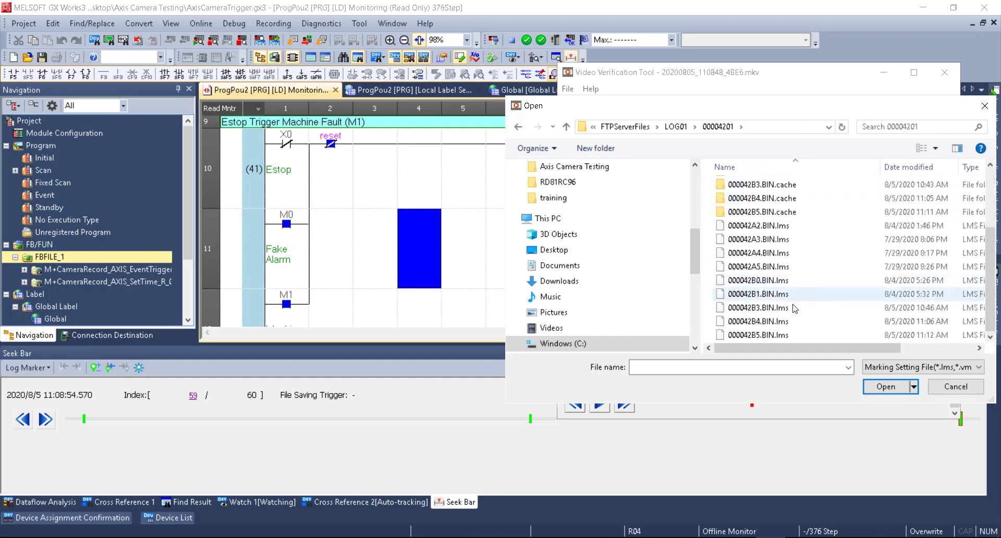
{"action": "left_click", "coordinate": [766, 337]}
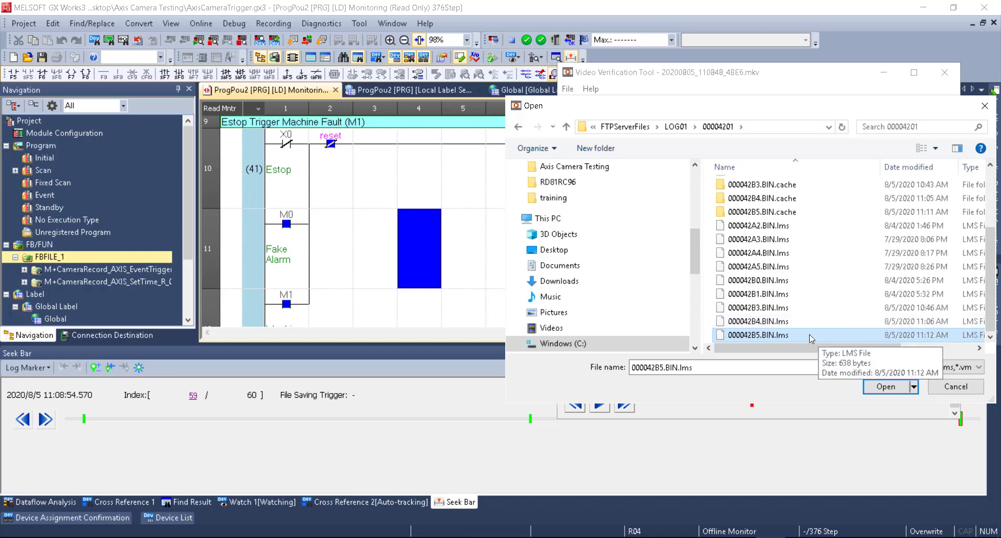
{"action": "left_click", "coordinate": [886, 387]}
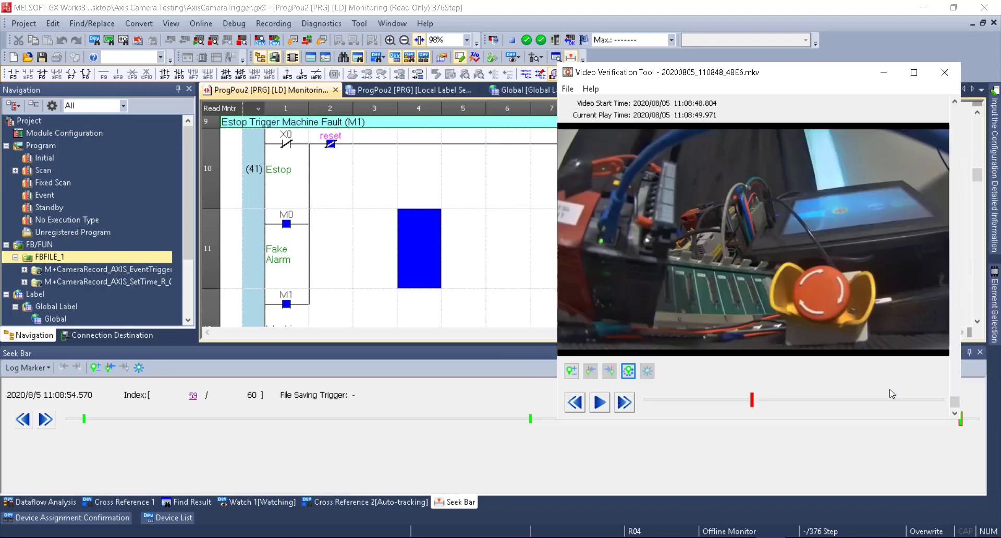
Step: Move video playback to before the imported log markers and step through them to the last one
{"action": "left_click_drag", "start_coordinate": [751, 402], "coordinate": [713, 400]}
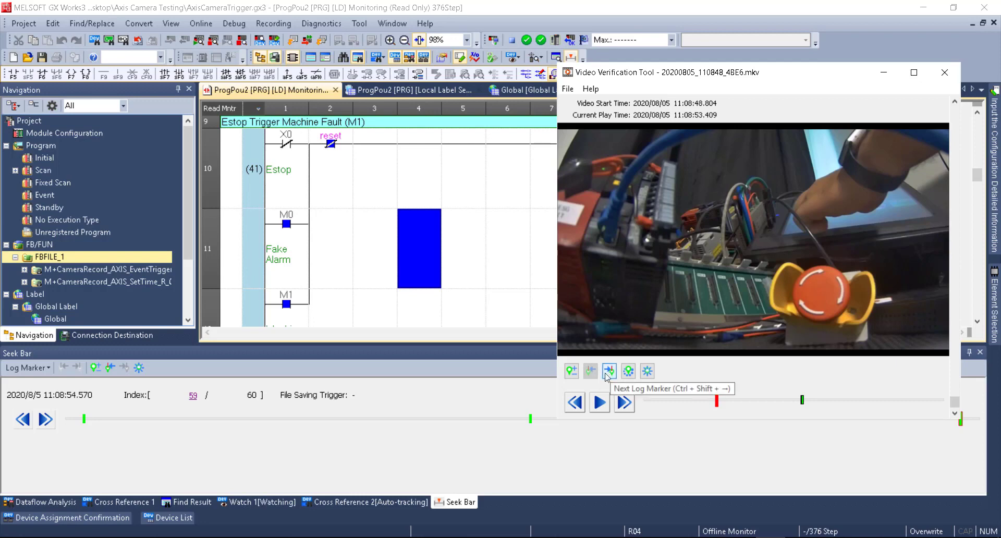
{"action": "left_click", "coordinate": [609, 372]}
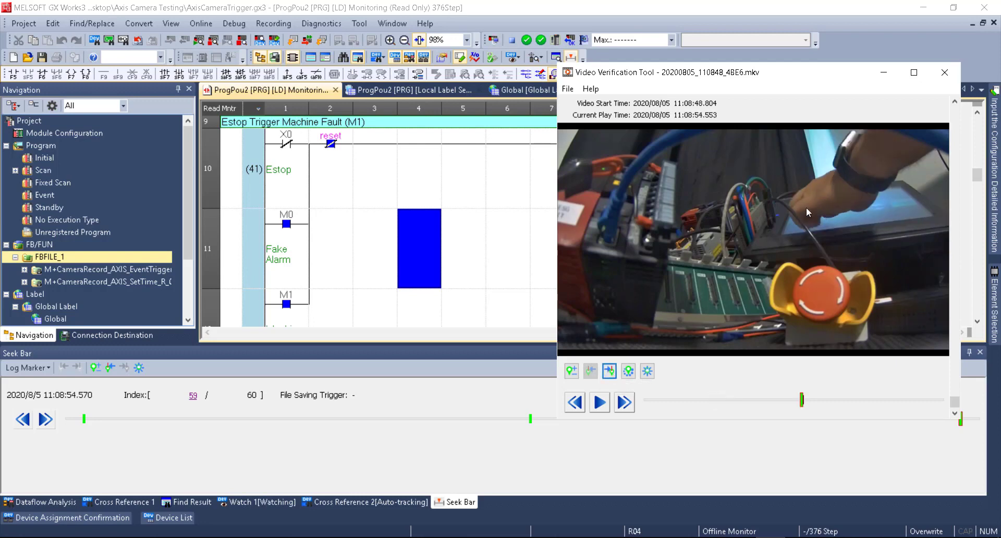
{"action": "left_click", "coordinate": [610, 373]}
{"action": "left_click", "coordinate": [608, 373]}
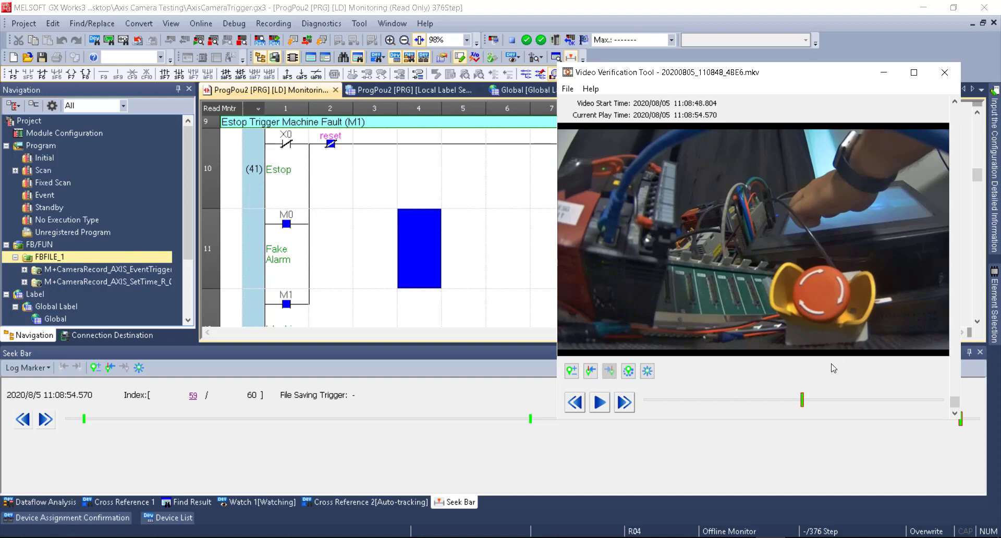
Step: Reposition the video window and compare the first and last log marker times in GX Works3 with the video
{"action": "left_click_drag", "start_coordinate": [813, 73], "coordinate": [290, 18]}
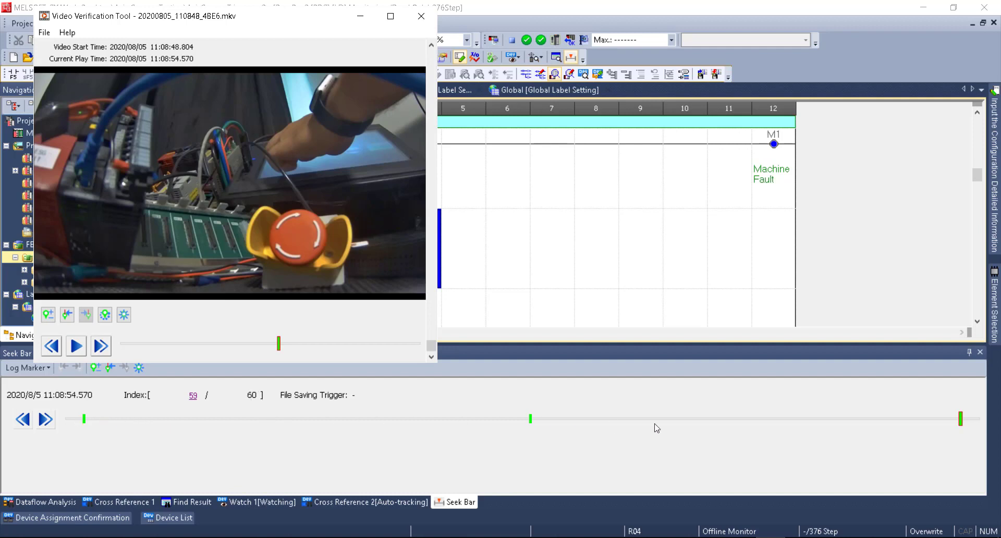
{"action": "left_click", "coordinate": [84, 420]}
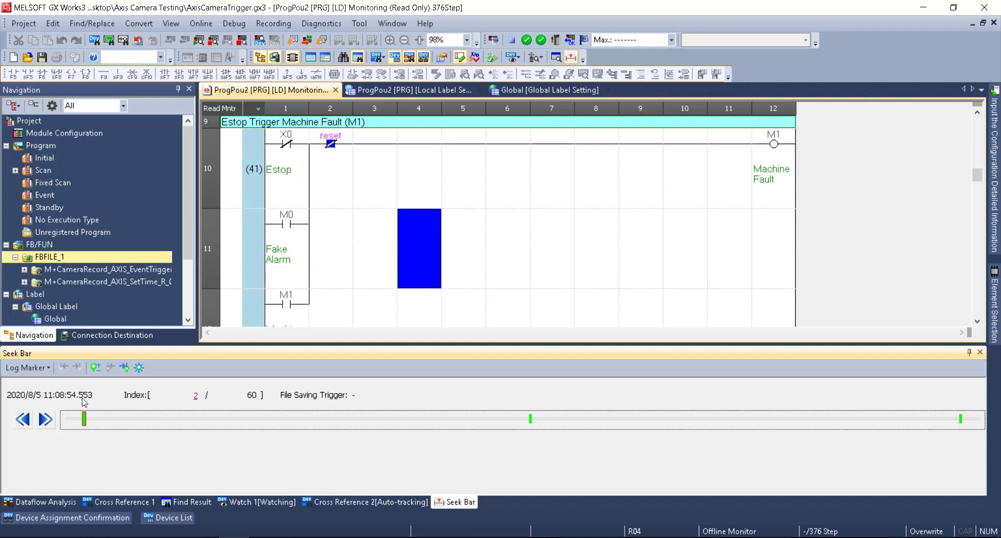
{"action": "left_click", "coordinate": [961, 419]}
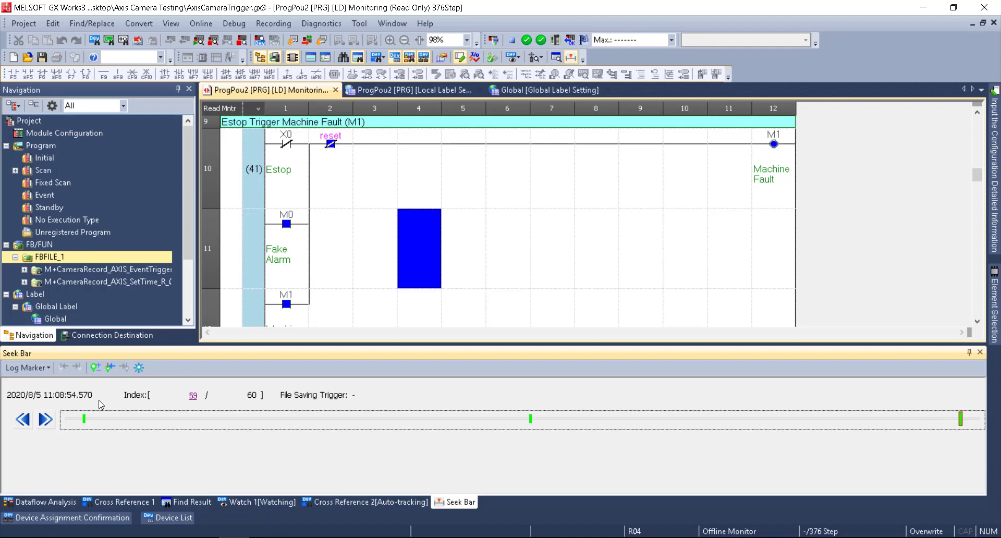
{"action": "left_click", "coordinate": [234, 537]}
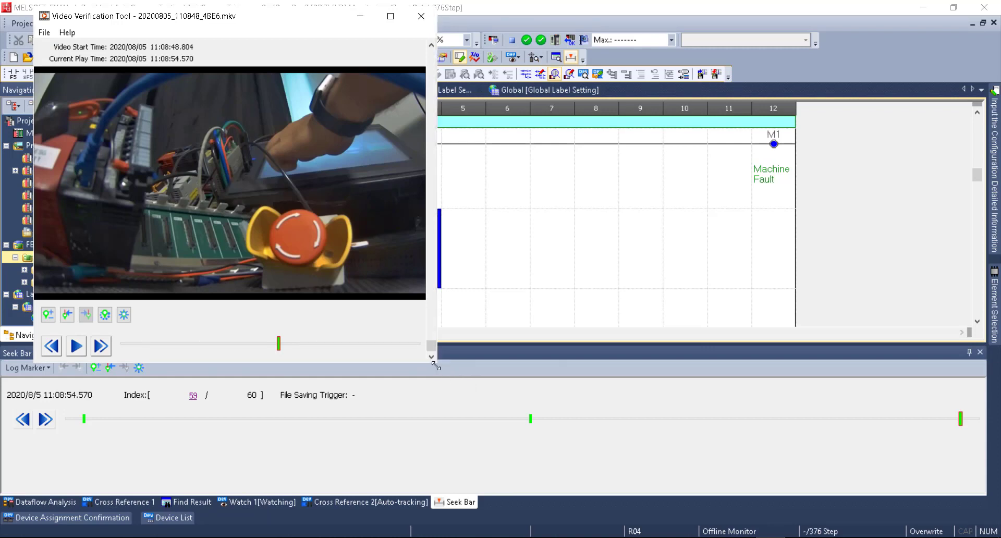
Step: Enlarge the video window, return playback to the preceding log marker, and shrink and reposition the window
{"action": "left_click_drag", "start_coordinate": [437, 362], "coordinate": [975, 505]}
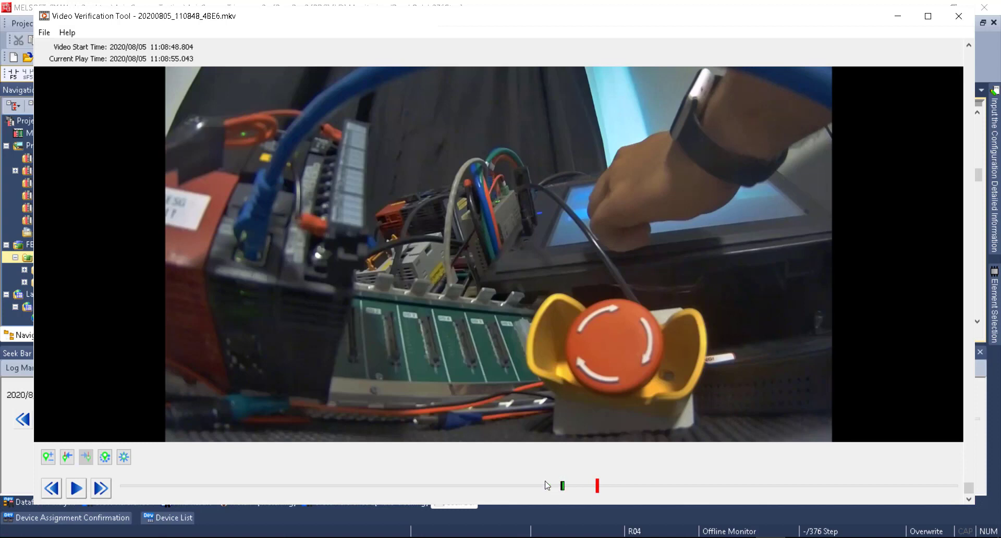
{"action": "left_click", "coordinate": [67, 458]}
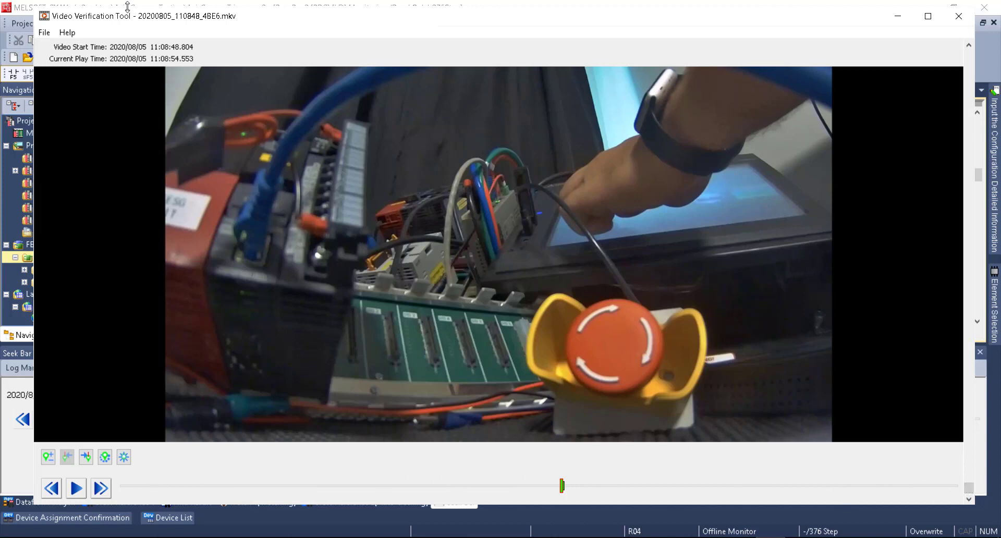
{"action": "left_click_drag", "start_coordinate": [35, 8], "coordinate": [399, 96]}
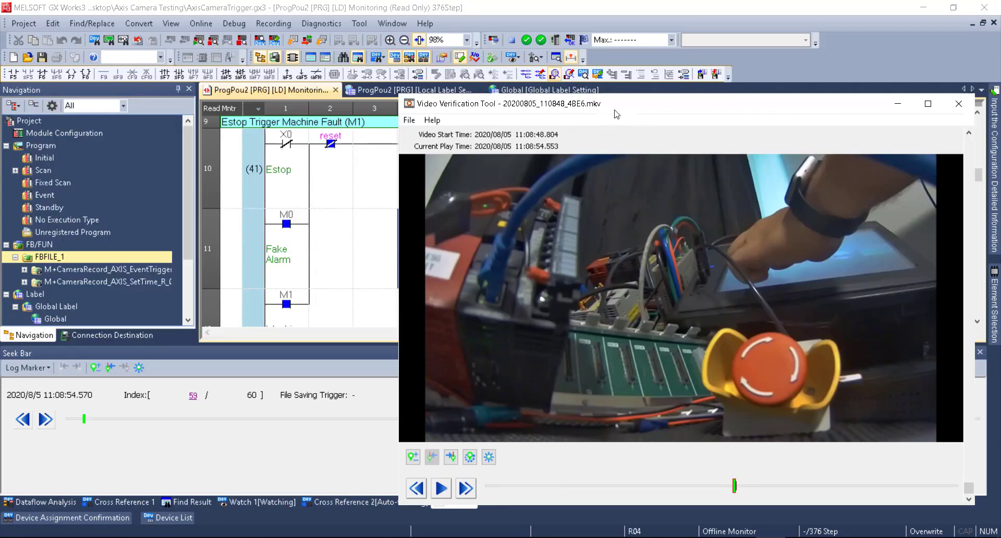
{"action": "left_click_drag", "start_coordinate": [651, 80], "coordinate": [652, 77]}
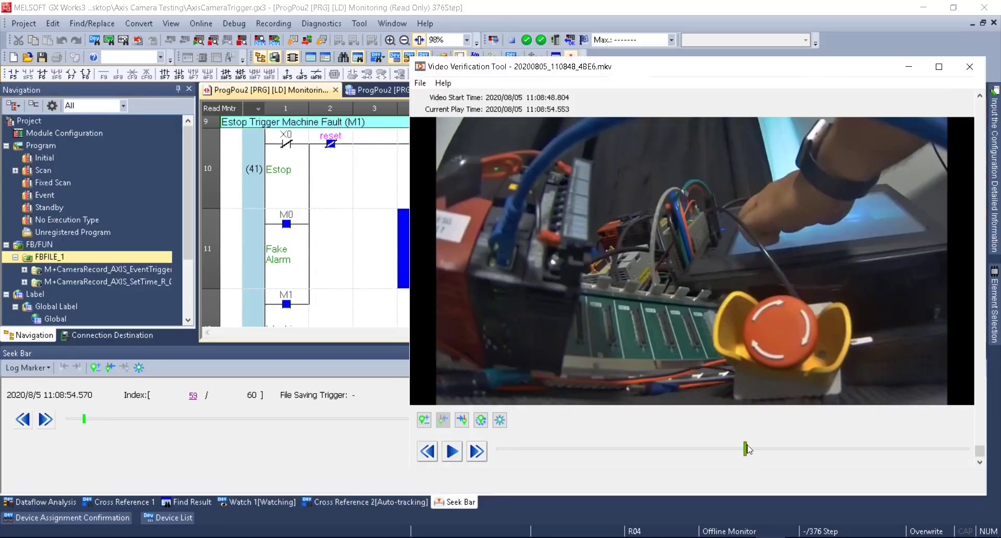
Step: Move the offline monitor to index 18 and open the wave display from the M0 Fake Alarm contact
{"action": "left_click", "coordinate": [330, 419]}
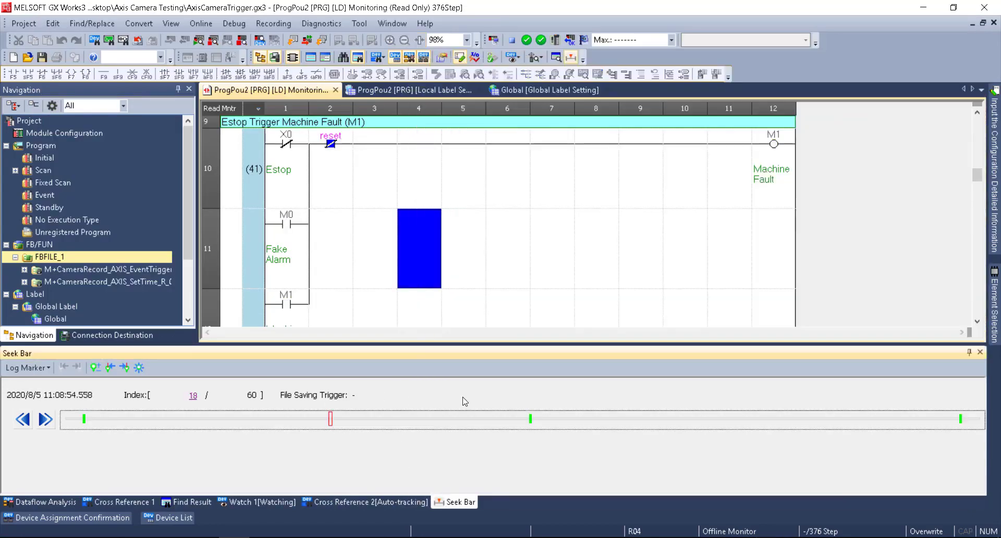
{"action": "left_click", "coordinate": [516, 223]}
{"action": "left_click", "coordinate": [294, 243]}
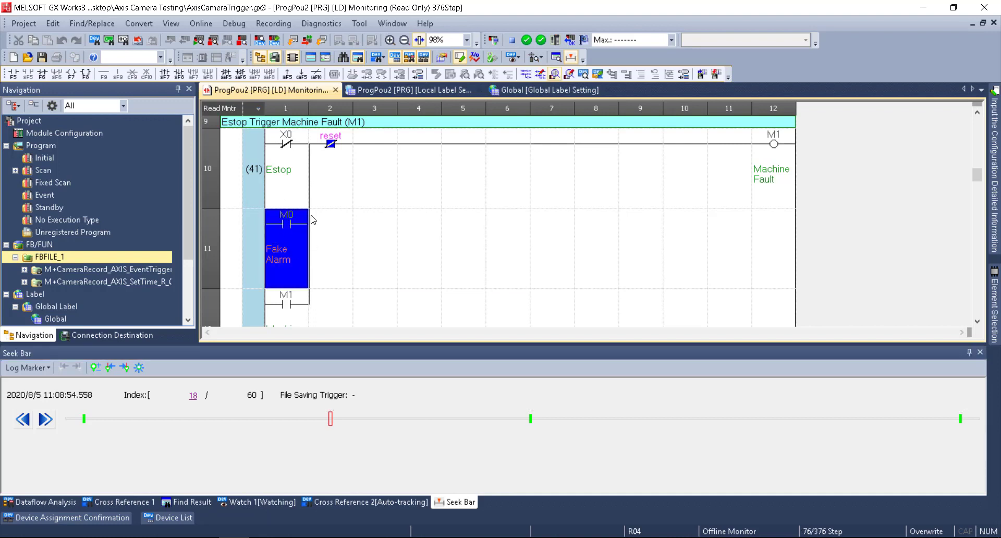
{"action": "right_click", "coordinate": [292, 224]}
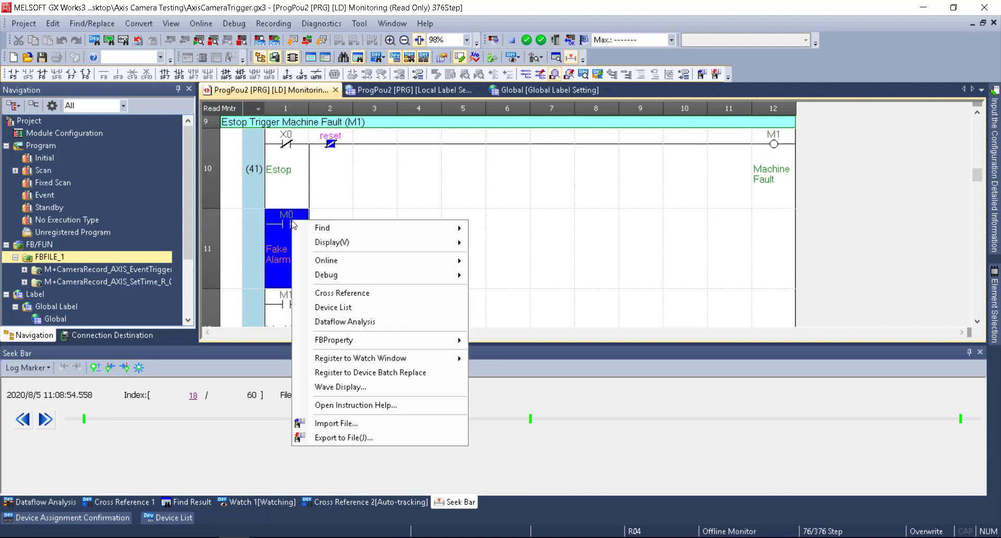
{"action": "left_click", "coordinate": [363, 391]}
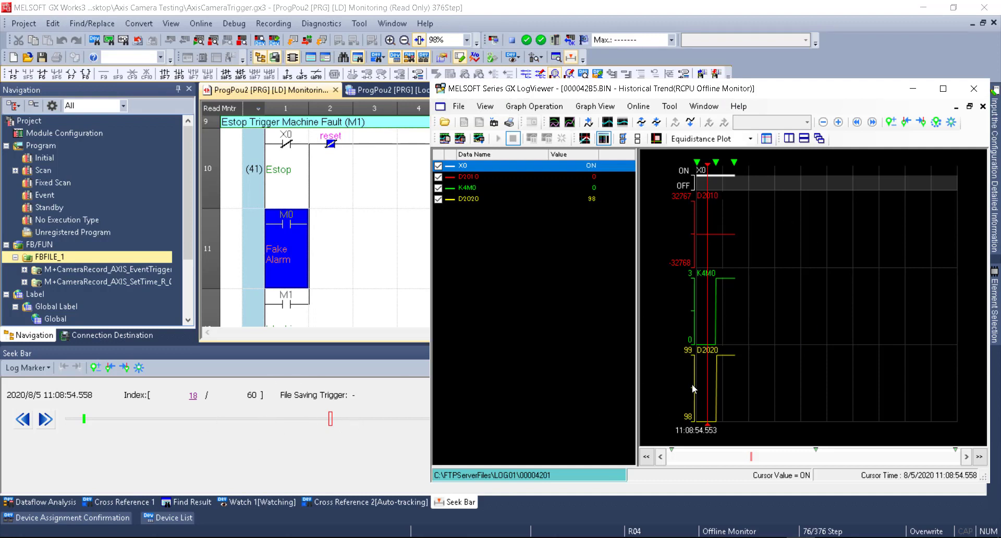
Step: Move the offline monitor to index 7 and arrange GX Works3 and GX LogViewer side by side
{"action": "left_click", "coordinate": [330, 421]}
{"action": "left_click_drag", "start_coordinate": [330, 420], "coordinate": [163, 420]}
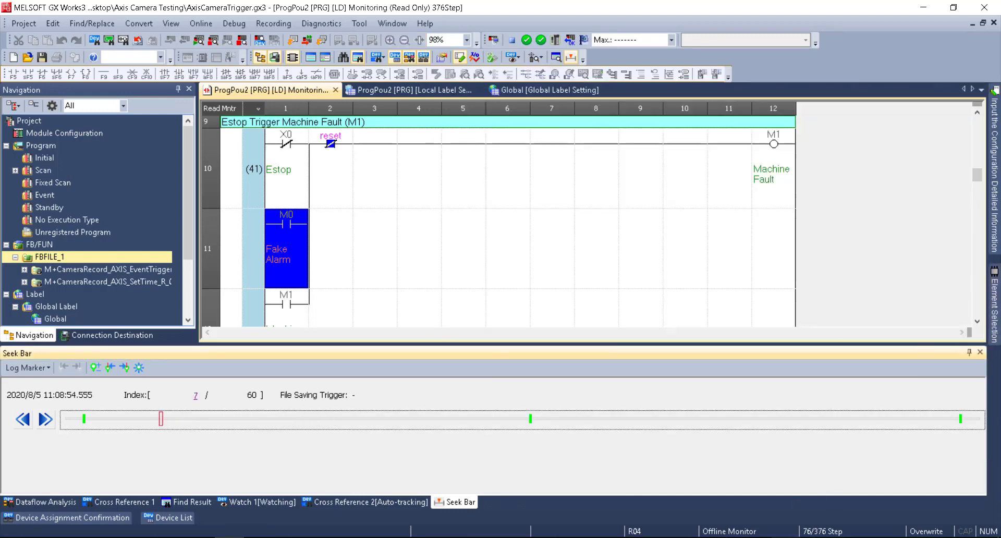
{"action": "key", "text": "alt+Tab"}
{"action": "left_click_drag", "start_coordinate": [668, 87], "coordinate": [997, 90]}
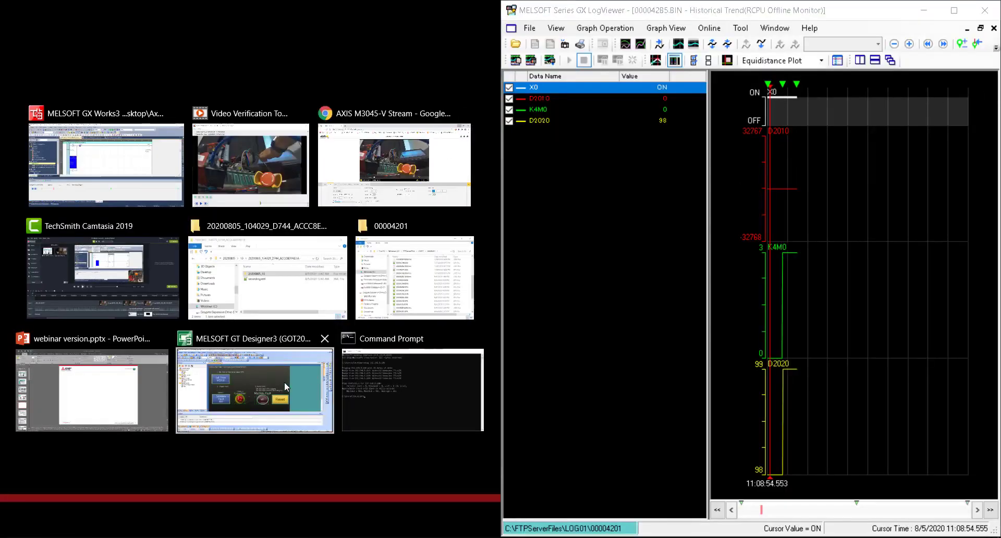
{"action": "left_click", "coordinate": [154, 203]}
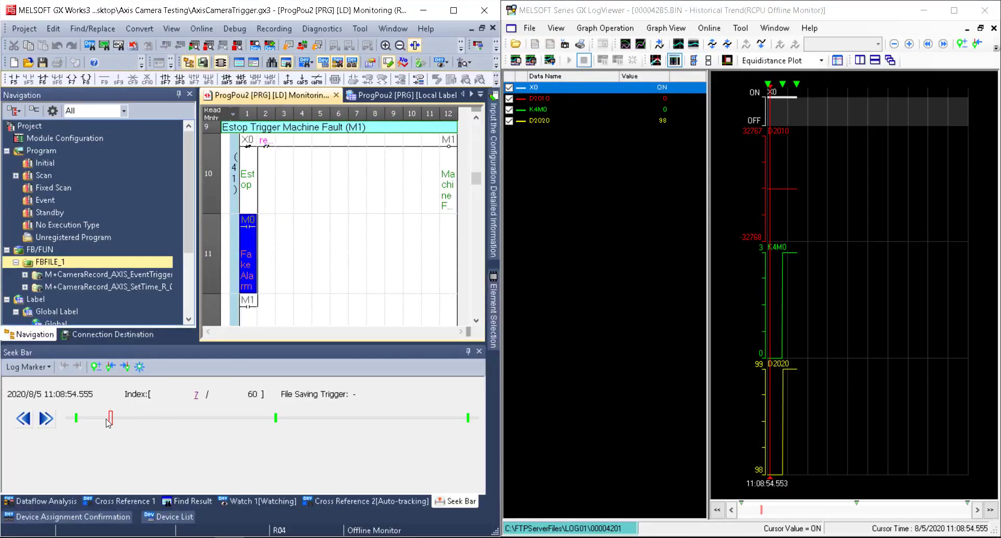
Step: Scrub the seek bar to the middle log marker and back to index 19 while comparing the ladder with the trend cursor
{"action": "mouse_move", "coordinate": [111, 417]}
{"action": "left_mouse_down"}
{"action": "mouse_move", "coordinate": [414, 417]}
{"action": "mouse_move", "coordinate": [190, 426]}
{"action": "mouse_move", "coordinate": [310, 428]}
{"action": "mouse_move", "coordinate": [277, 422]}
{"action": "left_mouse_up"}
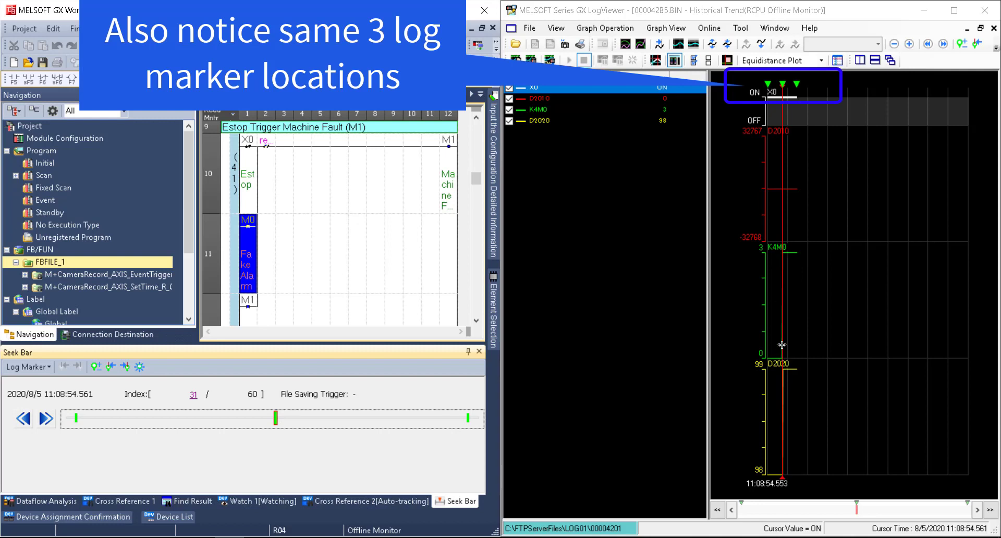
{"action": "mouse_move", "coordinate": [782, 175]}
{"action": "left_mouse_down"}
{"action": "mouse_move", "coordinate": [814, 174]}
{"action": "mouse_move", "coordinate": [781, 175]}
{"action": "left_mouse_up"}
{"action": "left_click", "coordinate": [248, 417]}
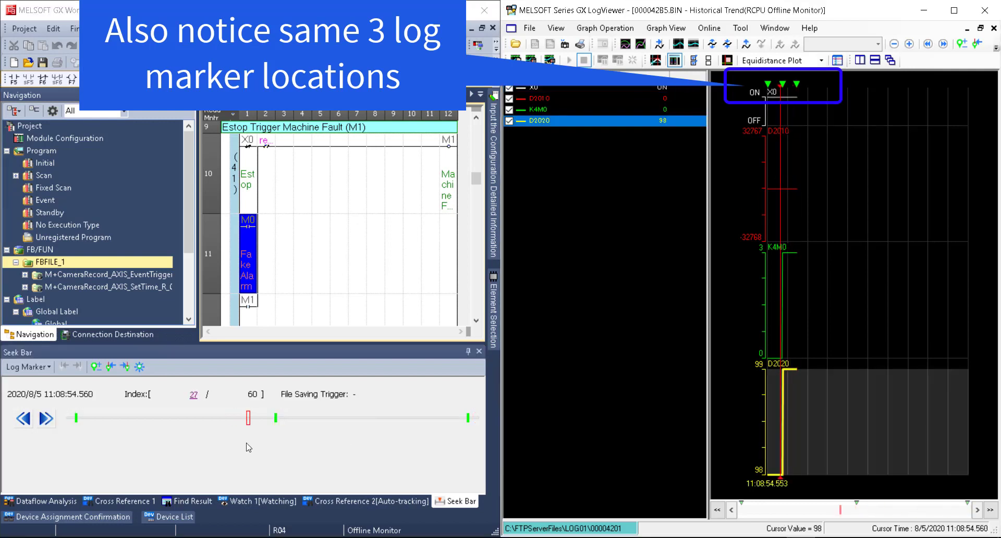
{"action": "left_click_drag", "start_coordinate": [243, 422], "coordinate": [194, 420]}
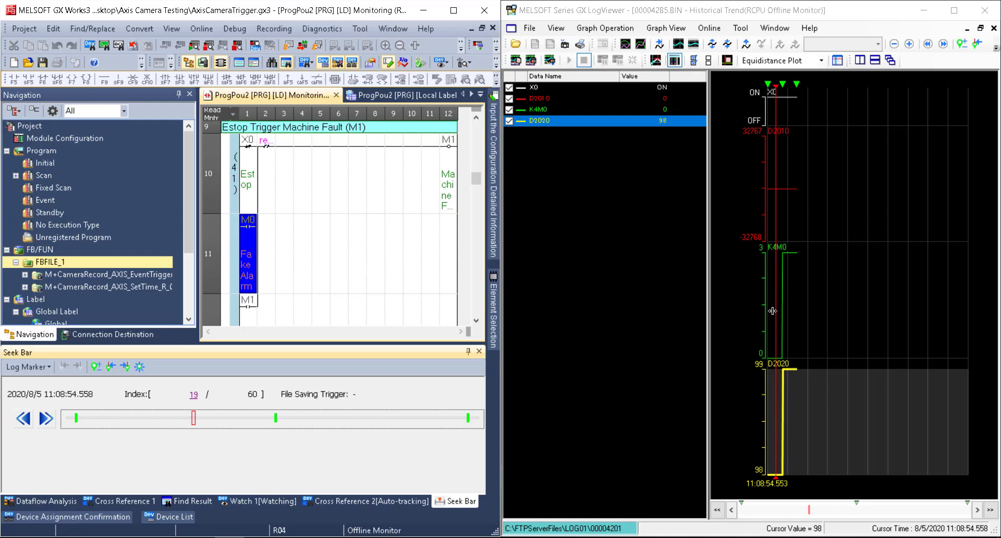
Step: Move the D2020 trace above K4M0 in the trend graph, select K4M0, and place the Video Verification Tool window below the graph
{"action": "left_click_drag", "start_coordinate": [785, 427], "coordinate": [789, 237]}
{"action": "left_click", "coordinate": [789, 310]}
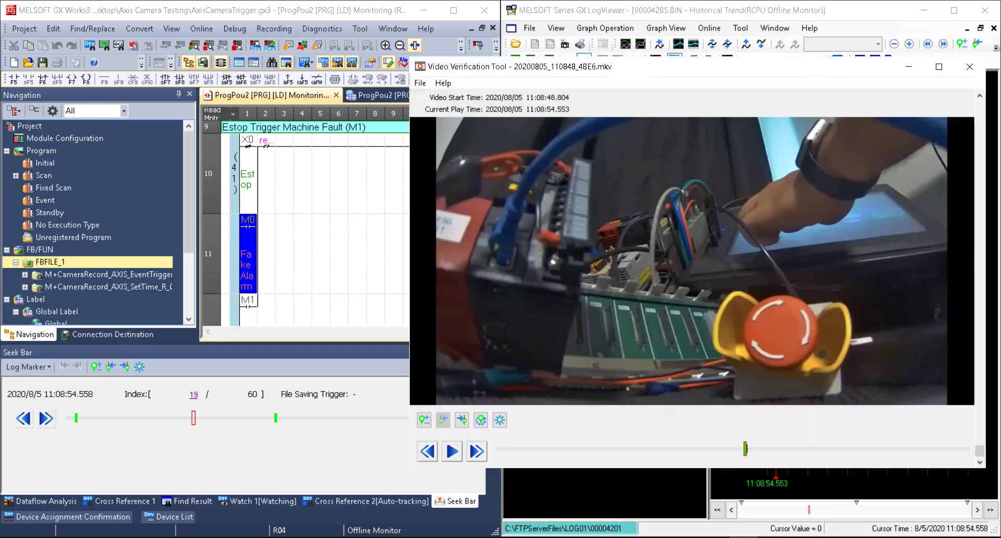
{"action": "left_click_drag", "start_coordinate": [683, 69], "coordinate": [758, 360]}
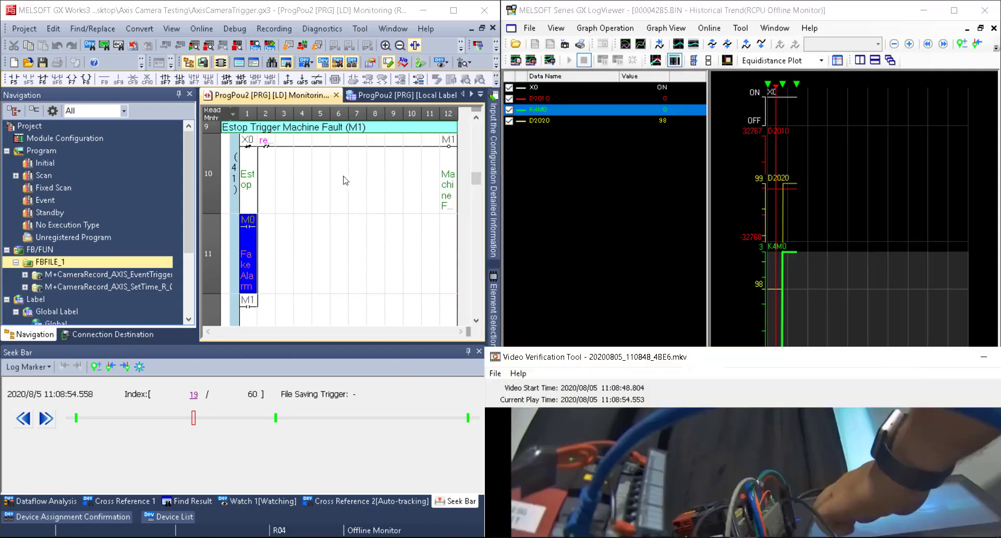
Step: Maximize GX Works3, run Dataflow Analysis on the M1 MachineFault coil, and enlarge the analysis area
{"action": "left_click", "coordinate": [373, 225]}
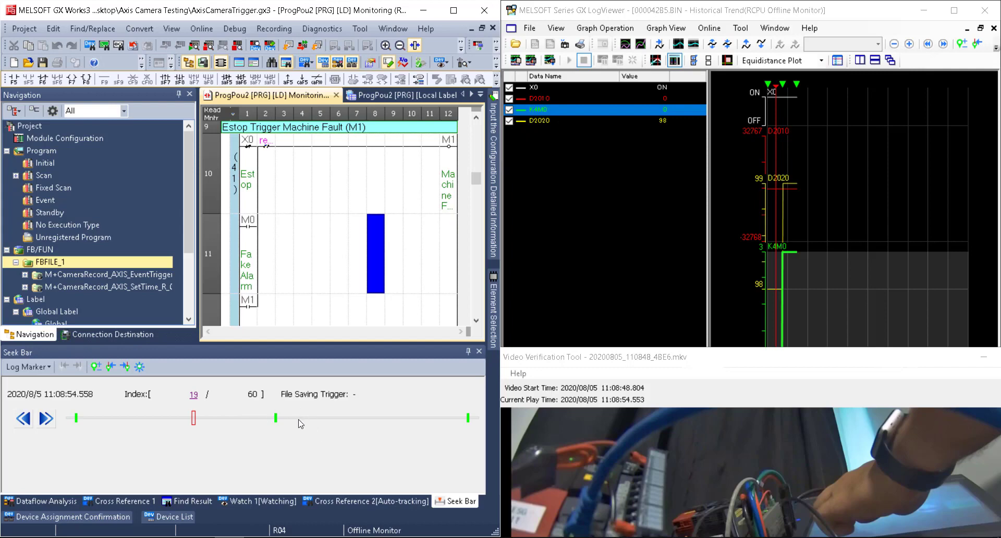
{"action": "left_click", "coordinate": [454, 10]}
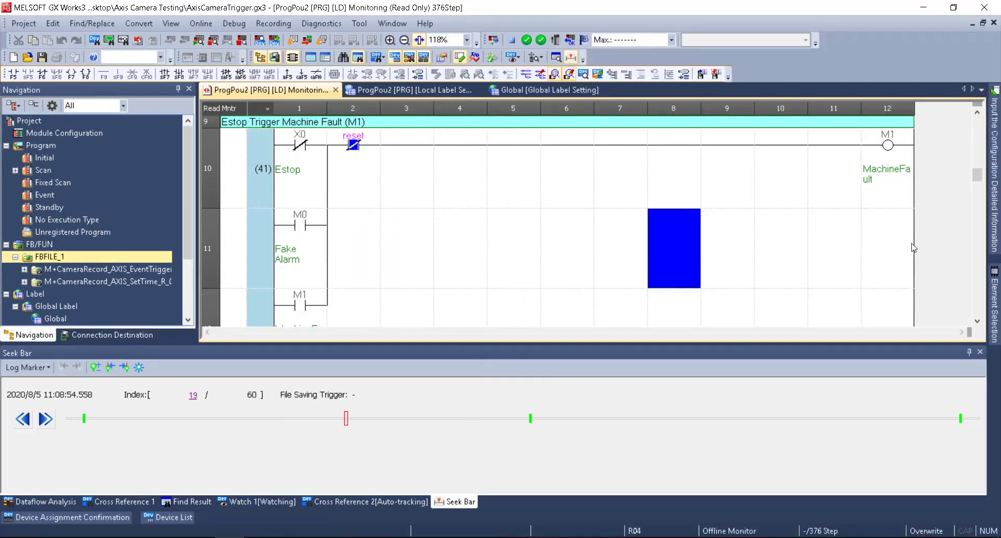
{"action": "left_click", "coordinate": [888, 147]}
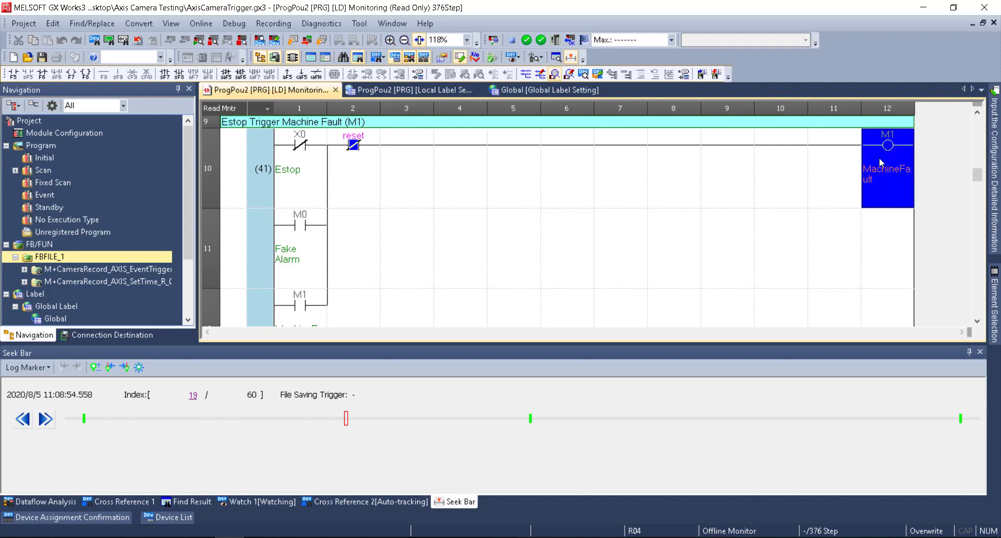
{"action": "right_click", "coordinate": [886, 148]}
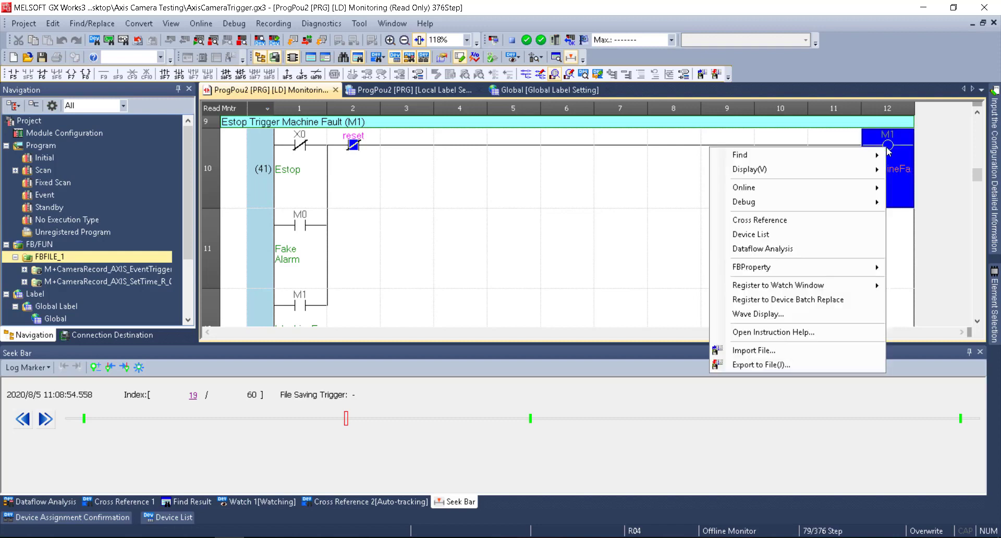
{"action": "left_click", "coordinate": [787, 249]}
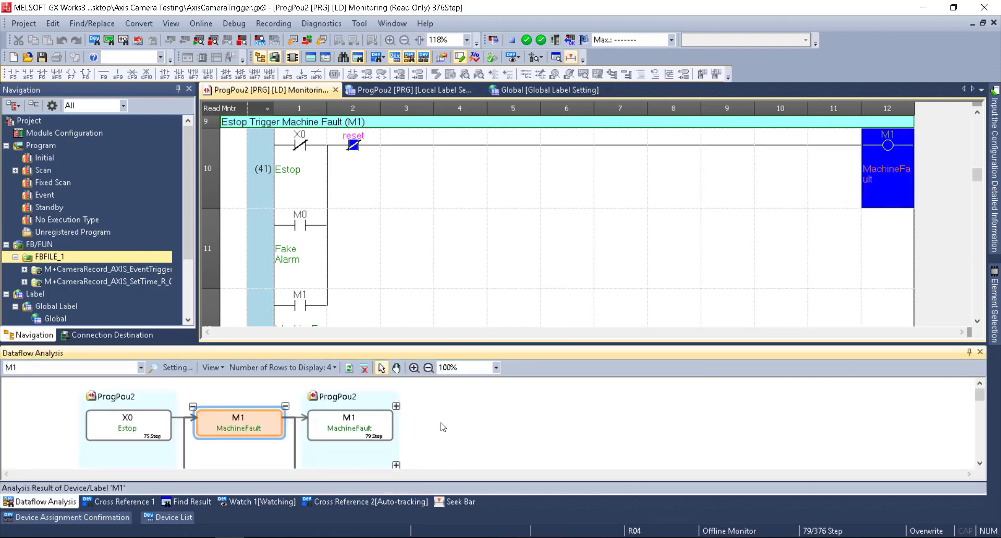
{"action": "left_click_drag", "start_coordinate": [341, 344], "coordinate": [284, 282]}
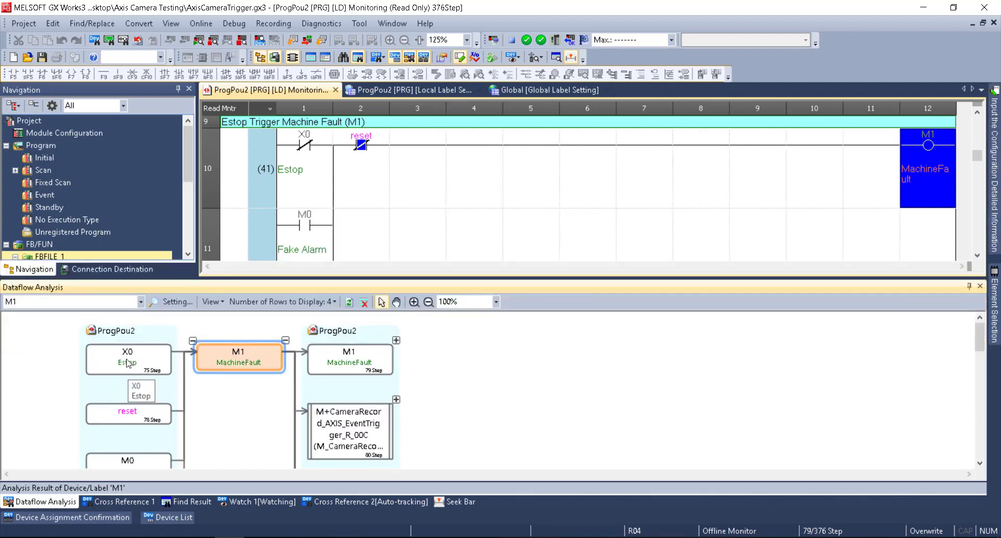
Step: Examine M1's dataflow by jumping to the M0 Fake Alarm contact and selecting the M+CameraRecord_AXIS_EventTrigger_R_00C function block
{"action": "scroll", "coordinate": [177, 437], "scroll_direction": "down", "scroll_amount": 1}
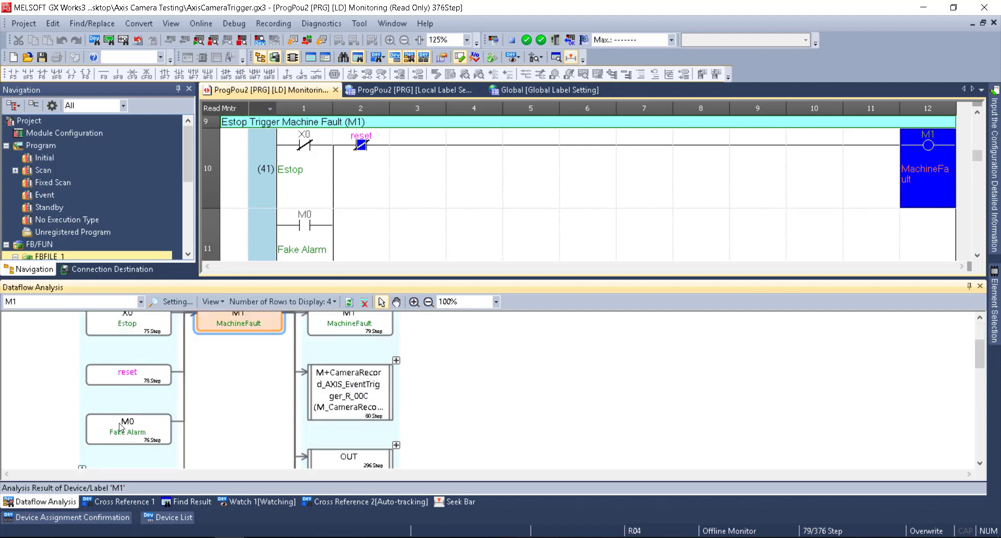
{"action": "left_click", "coordinate": [143, 420]}
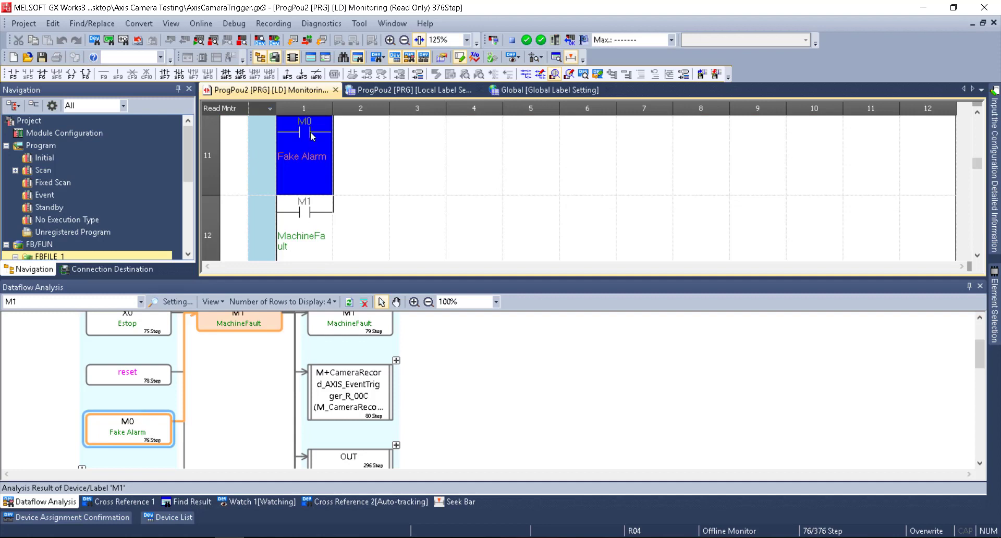
{"action": "scroll", "coordinate": [246, 405], "scroll_direction": "up", "scroll_amount": 1}
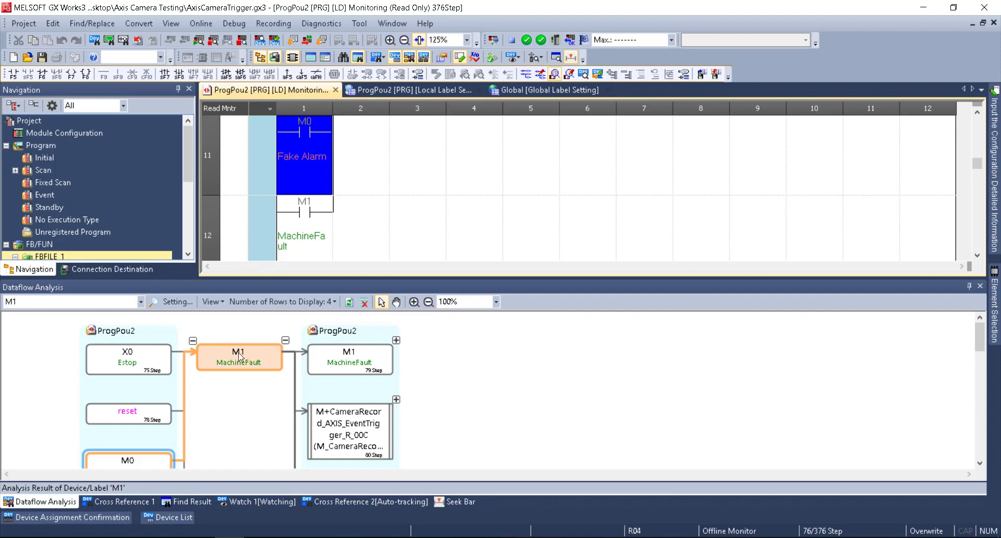
{"action": "left_click", "coordinate": [329, 413]}
{"action": "scroll", "coordinate": [356, 396], "scroll_direction": "down", "scroll_amount": 1}
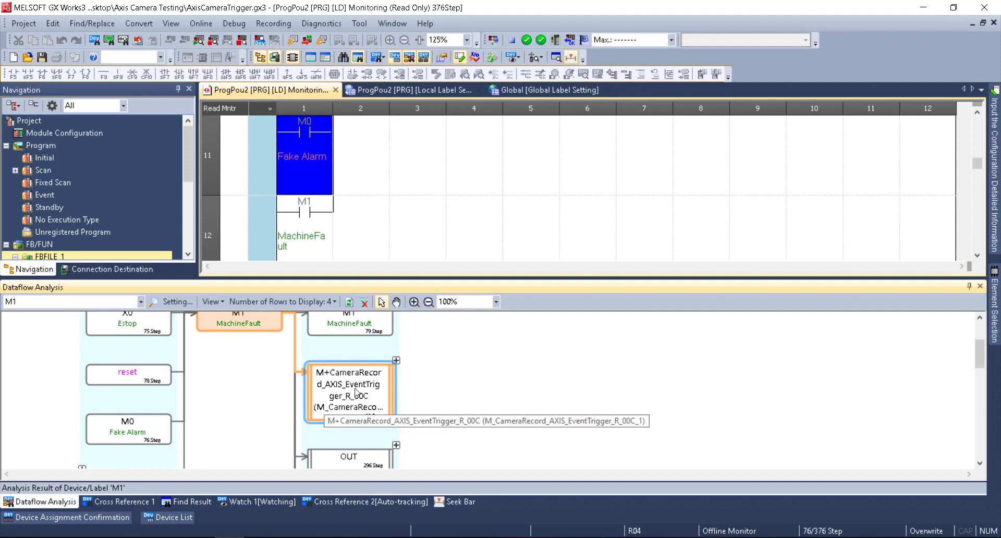
{"action": "scroll", "coordinate": [397, 401], "scroll_direction": "down", "scroll_amount": 3}
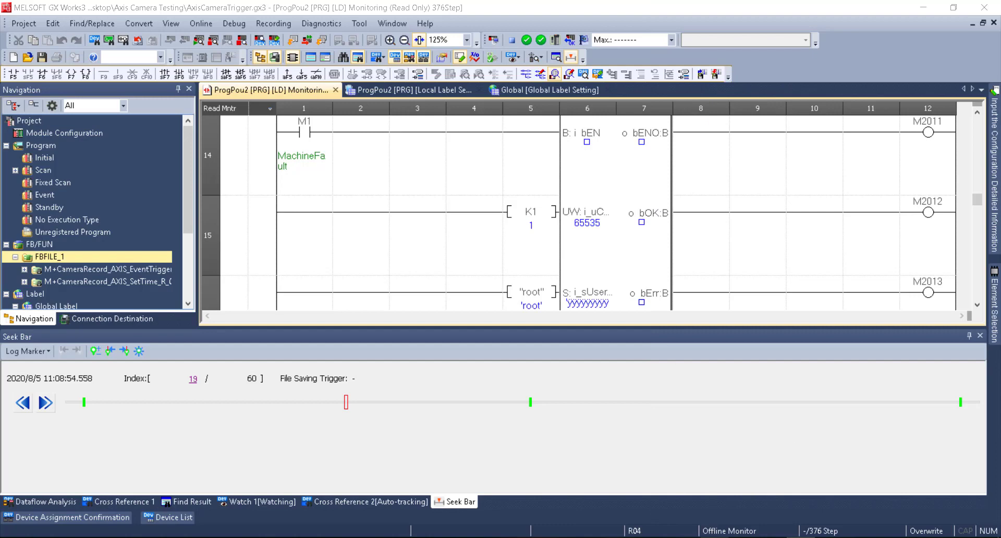
Step: Reposition the Video Verification Tool window and browse for another movie file in AxisVideos\axis-ACCC8EFF6B1A\20200805\11
{"action": "left_click_drag", "start_coordinate": [655, 364], "coordinate": [467, 56]}
{"action": "left_click", "coordinate": [314, 67]}
{"action": "left_click", "coordinate": [326, 80]}
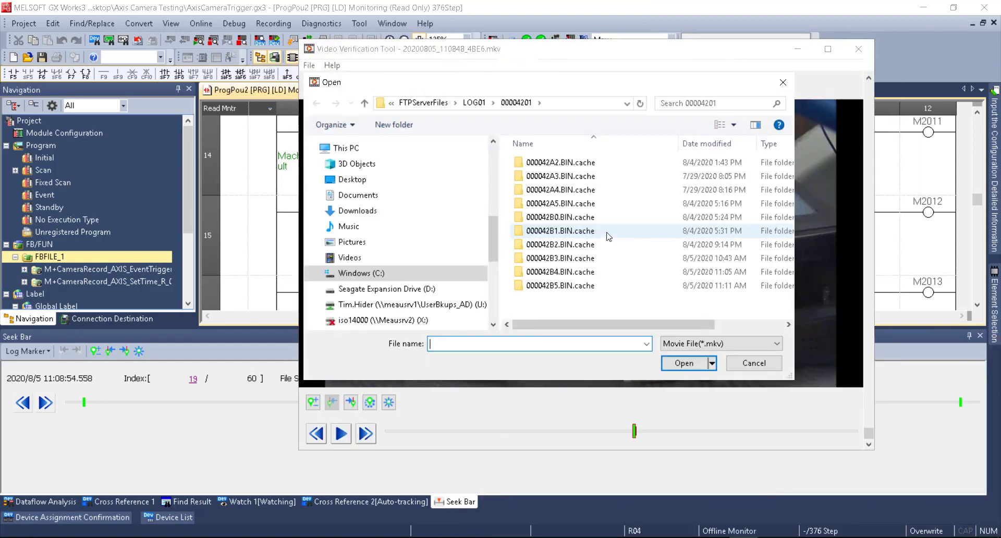
{"action": "left_click", "coordinate": [420, 103]}
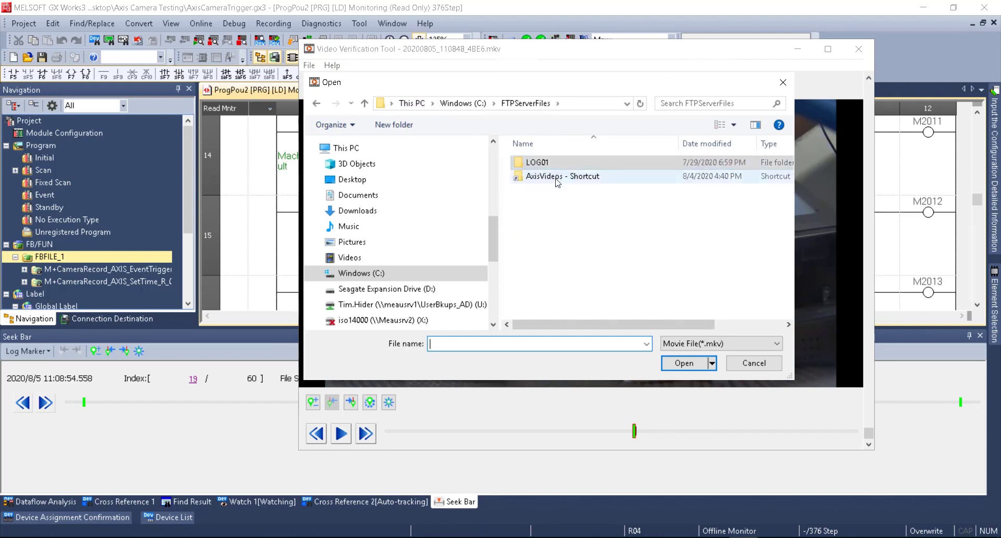
{"action": "double_click", "coordinate": [558, 177]}
{"action": "double_click", "coordinate": [545, 166]}
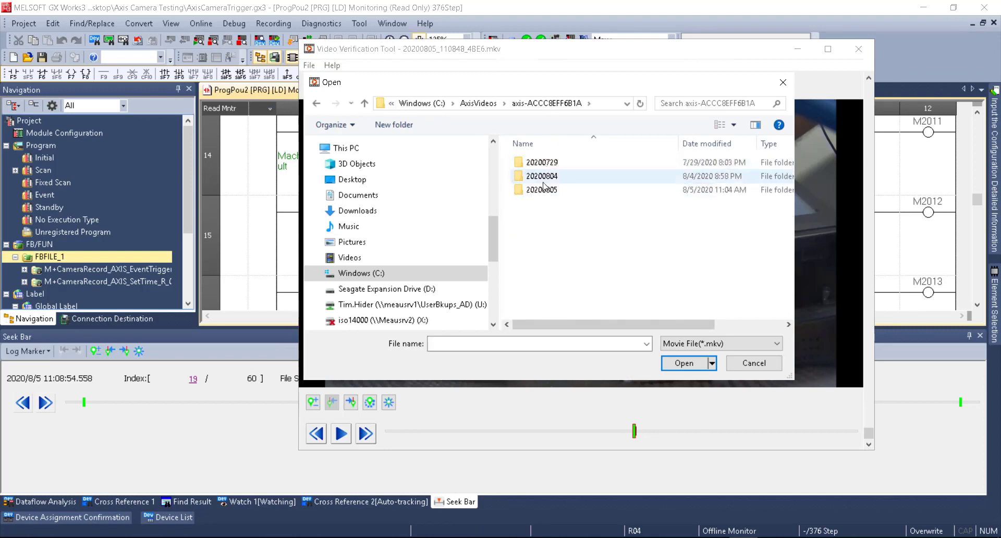
{"action": "double_click", "coordinate": [544, 190]}
{"action": "double_click", "coordinate": [543, 177]}
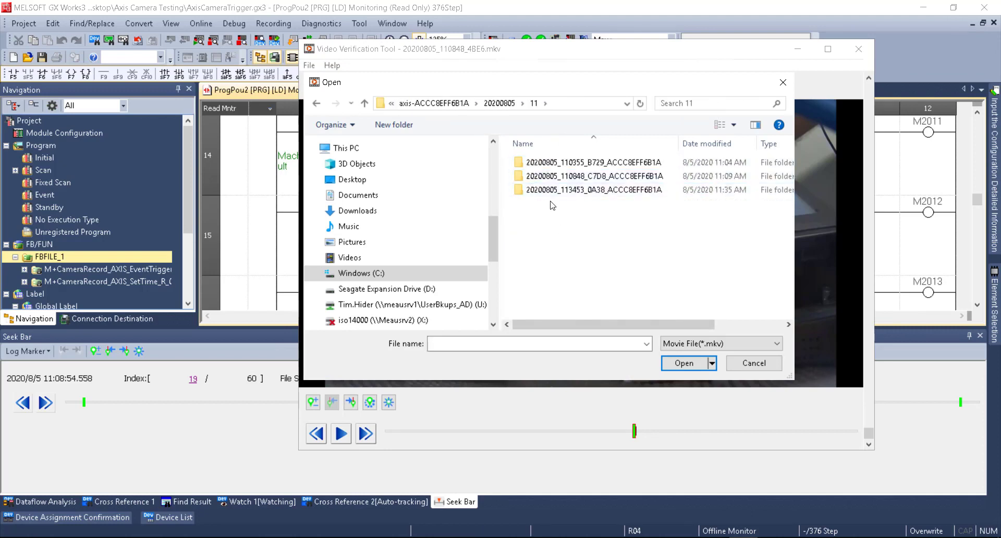
Step: Open the video 20200805_113453_1393.mkv from the 20200805_11 folder inside 20200805_113453_0A38_ACCC8EFF6B1A
{"action": "left_click", "coordinate": [558, 191]}
{"action": "left_click", "coordinate": [559, 191]}
{"action": "double_click", "coordinate": [520, 191]}
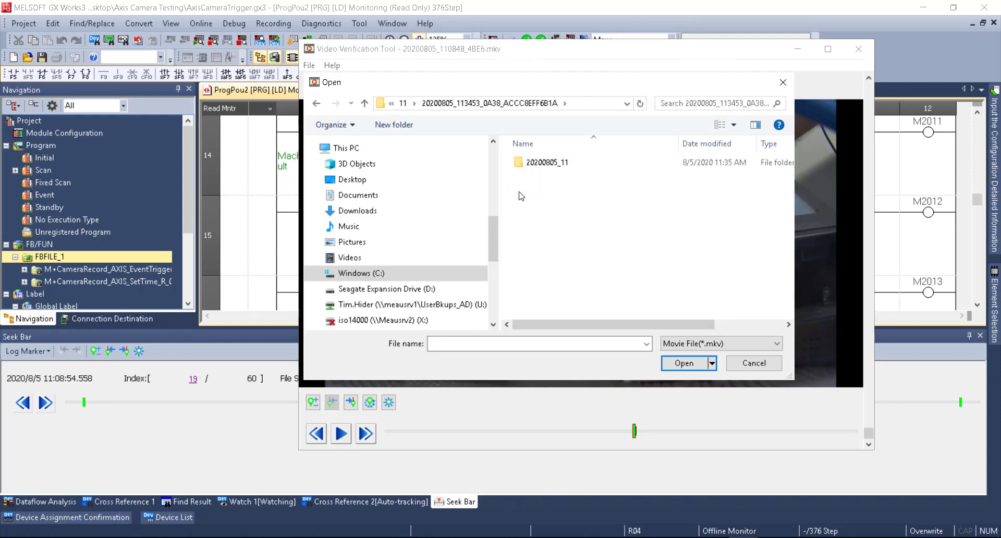
{"action": "double_click", "coordinate": [544, 168]}
{"action": "double_click", "coordinate": [544, 181]}
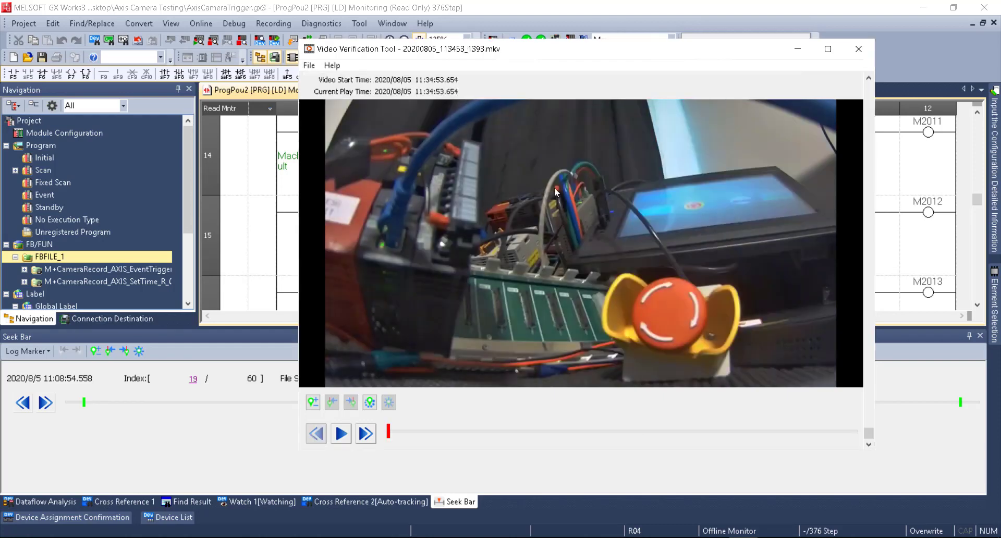
Step: Seek the video to around 11:34:58 and step back frame by frame to just before the hand reaches the emergency stop
{"action": "left_click", "coordinate": [624, 432]}
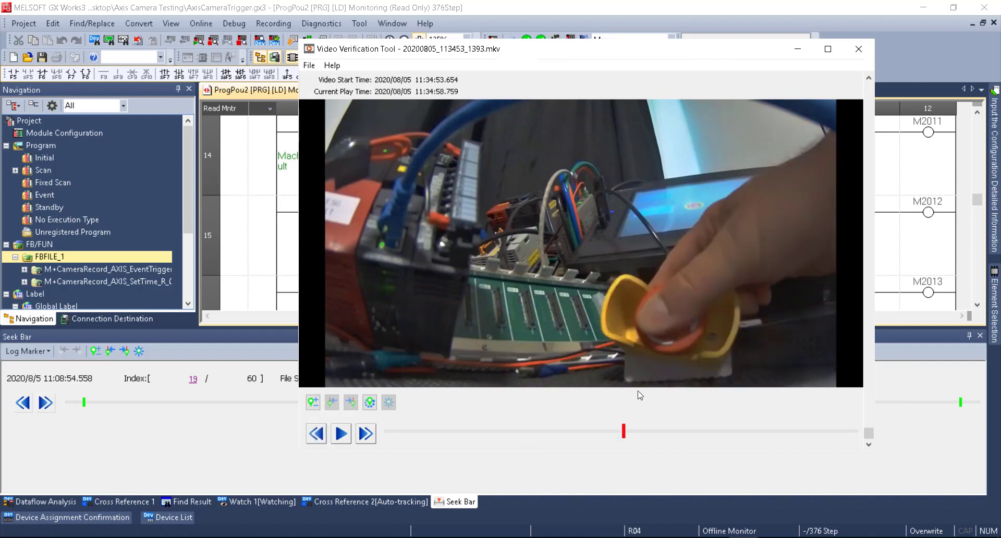
{"action": "left_click_drag", "start_coordinate": [624, 431], "coordinate": [589, 432]}
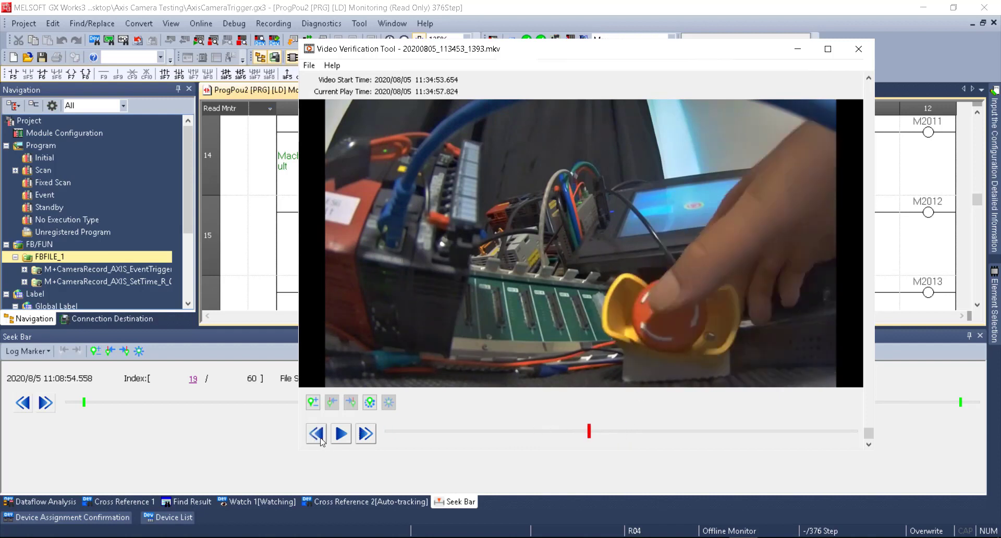
{"action": "left_click", "coordinate": [317, 435]}
{"action": "left_click", "coordinate": [316, 435]}
{"action": "left_click", "coordinate": [318, 435]}
{"action": "left_click", "coordinate": [318, 435]}
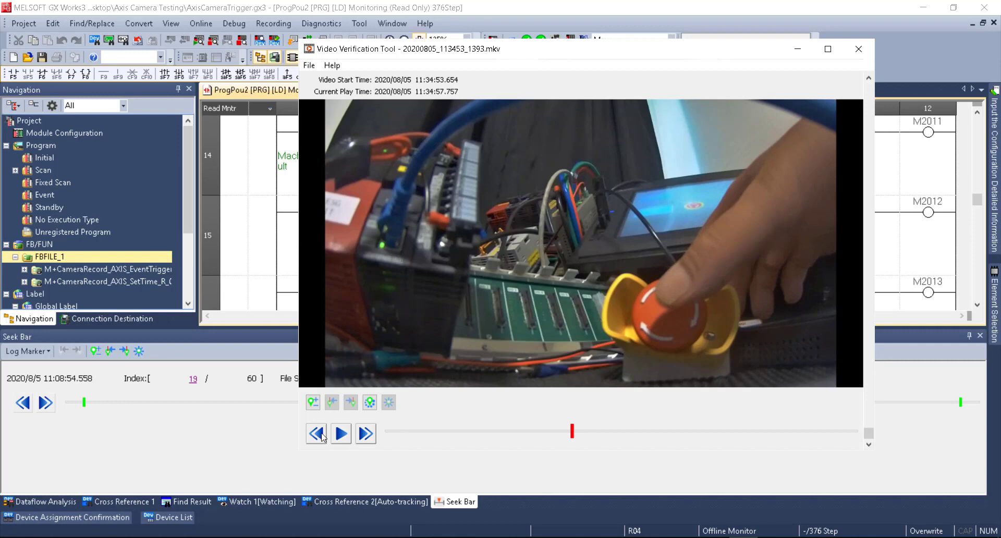
{"action": "left_click", "coordinate": [318, 436]}
{"action": "left_click", "coordinate": [318, 435]}
{"action": "left_click", "coordinate": [318, 435]}
Step: Step the video forward frame by frame through the emergency stop being pushed until the hand lets go of it
{"action": "left_click", "coordinate": [368, 434]}
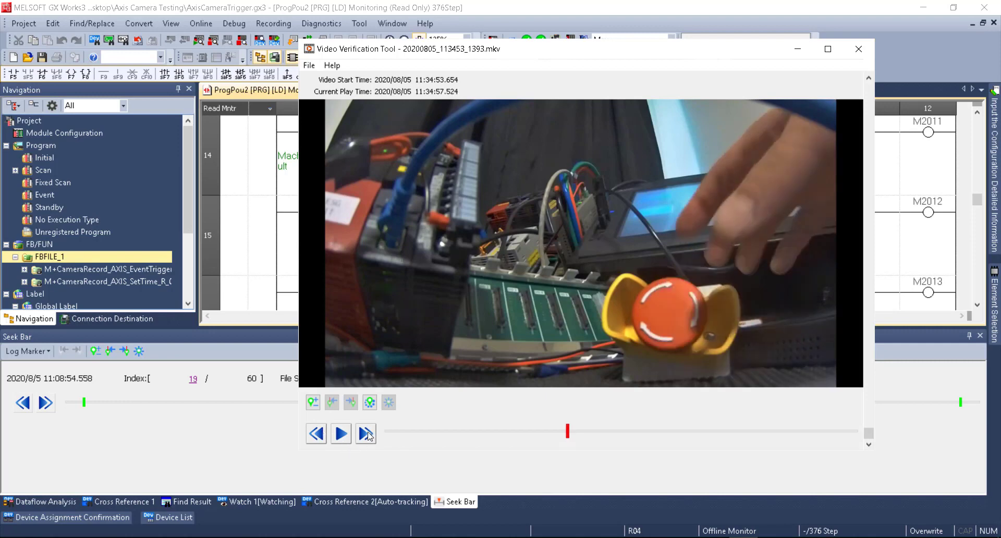
{"action": "left_click", "coordinate": [367, 434]}
{"action": "left_click", "coordinate": [367, 435]}
{"action": "left_click", "coordinate": [367, 434]}
{"action": "left_click", "coordinate": [368, 435]}
{"action": "left_click", "coordinate": [367, 434]}
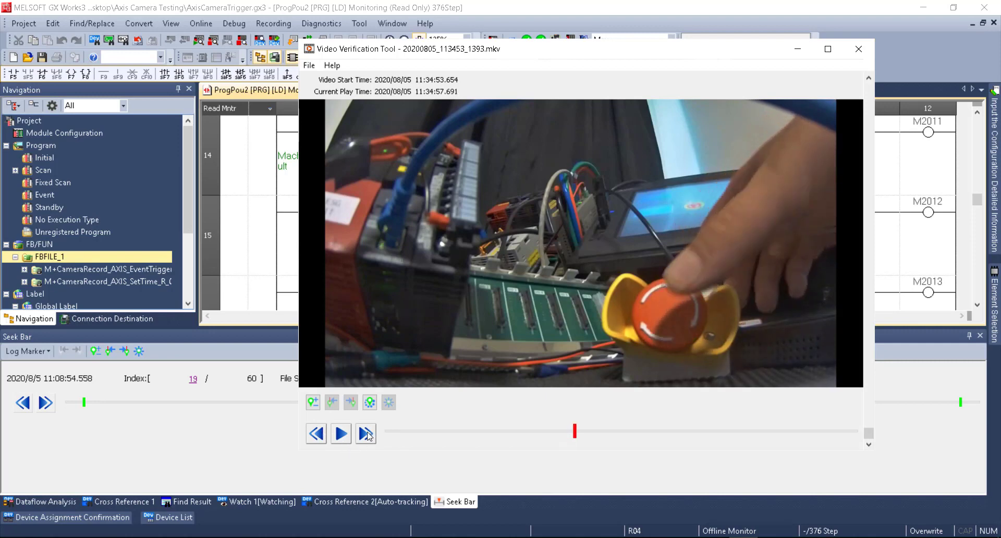
{"action": "left_click", "coordinate": [367, 435]}
{"action": "left_click", "coordinate": [368, 435]}
{"action": "left_click", "coordinate": [368, 435]}
{"action": "left_click", "coordinate": [367, 435]}
{"action": "left_click", "coordinate": [367, 434]}
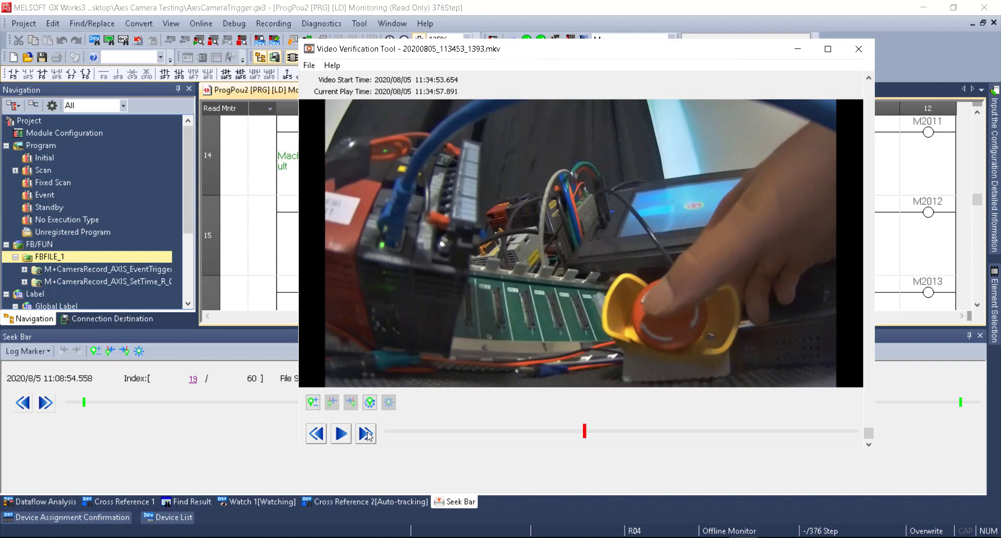
{"action": "left_click", "coordinate": [367, 435]}
{"action": "left_click", "coordinate": [367, 434]}
{"action": "left_click", "coordinate": [367, 435]}
{"action": "left_click", "coordinate": [367, 434]}
{"action": "left_click", "coordinate": [367, 434]}
{"action": "left_click", "coordinate": [367, 434]}
{"action": "left_click", "coordinate": [367, 435]}
{"action": "left_click", "coordinate": [368, 435]}
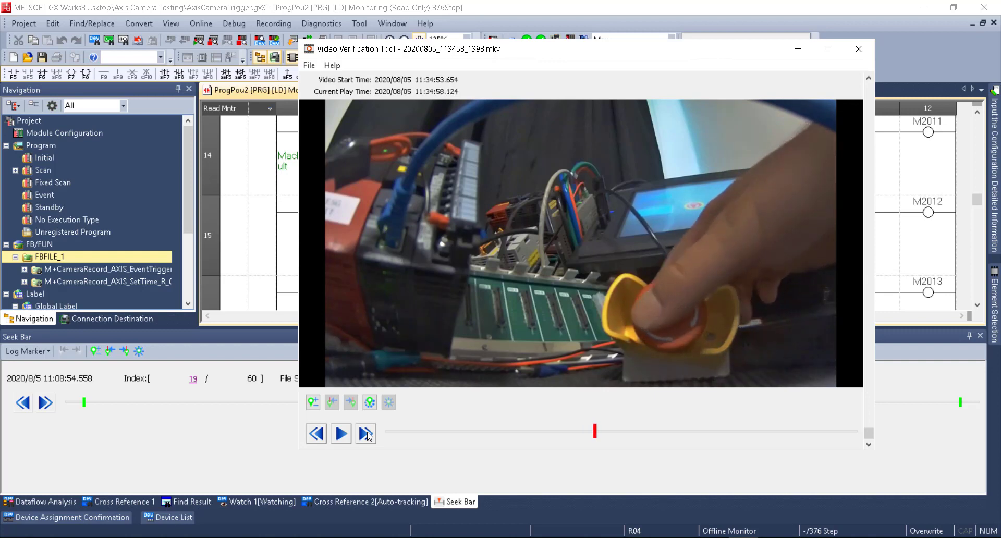
{"action": "left_click", "coordinate": [367, 435]}
{"action": "left_click", "coordinate": [367, 434]}
{"action": "left_click", "coordinate": [367, 435]}
{"action": "left_click", "coordinate": [367, 434]}
{"action": "left_click", "coordinate": [368, 434]}
{"action": "left_click", "coordinate": [367, 434]}
{"action": "left_click", "coordinate": [368, 435]}
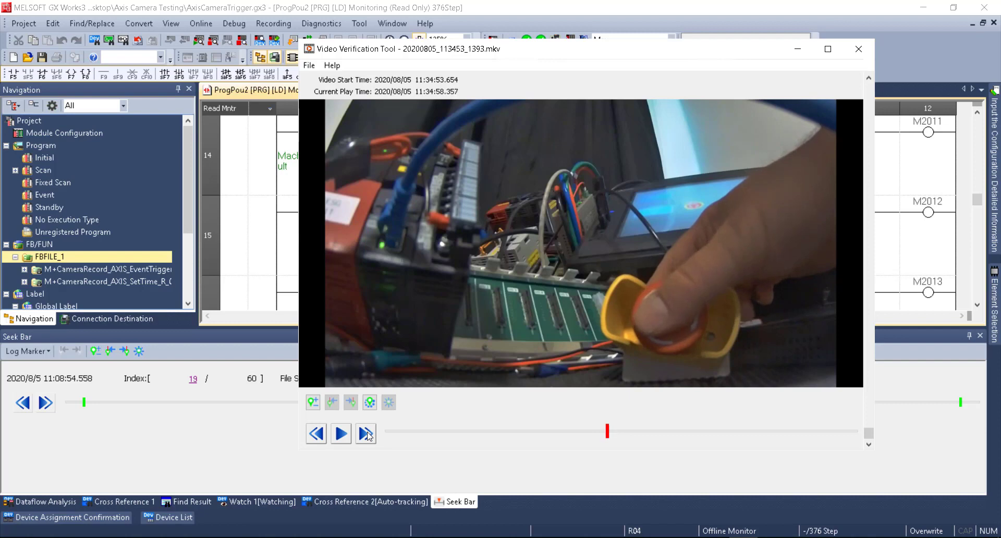
{"action": "left_click", "coordinate": [367, 434]}
{"action": "left_click", "coordinate": [367, 435]}
{"action": "left_click", "coordinate": [367, 435]}
{"action": "left_click", "coordinate": [368, 434]}
{"action": "left_click", "coordinate": [367, 435]}
{"action": "left_click", "coordinate": [367, 435]}
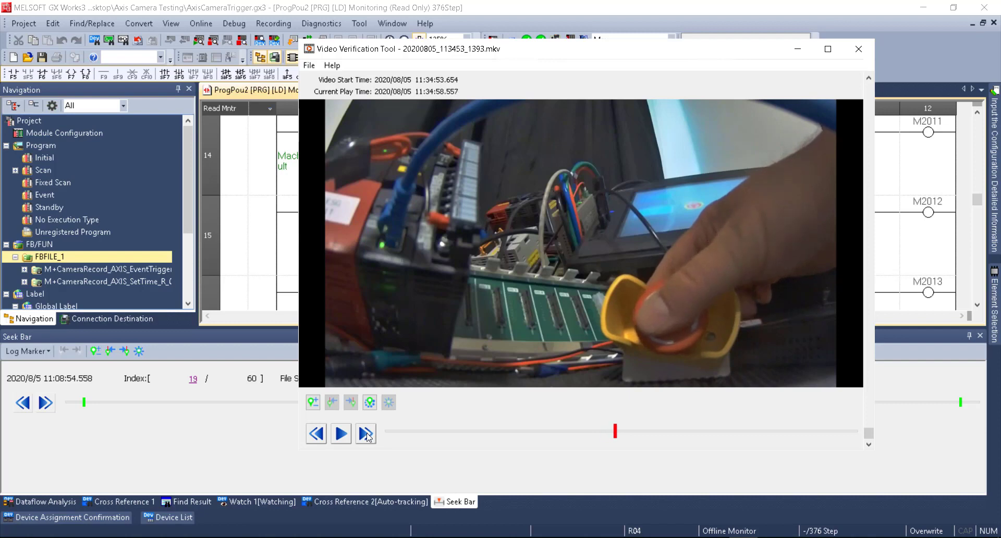
{"action": "left_click", "coordinate": [367, 435]}
{"action": "left_click", "coordinate": [367, 434]}
{"action": "left_click", "coordinate": [368, 435]}
{"action": "left_click", "coordinate": [367, 436]}
{"action": "left_click", "coordinate": [368, 435]}
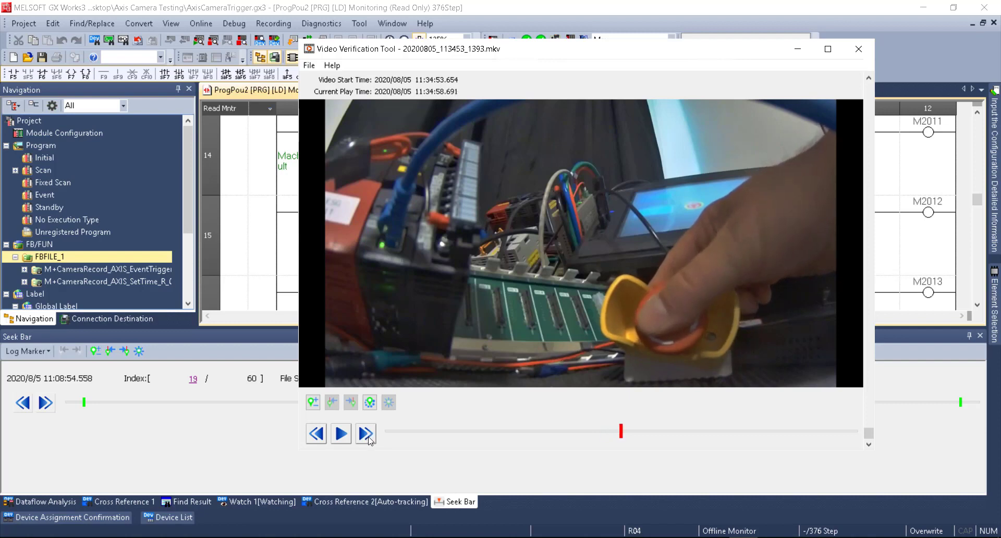
{"action": "left_click", "coordinate": [367, 435]}
{"action": "left_click", "coordinate": [367, 436]}
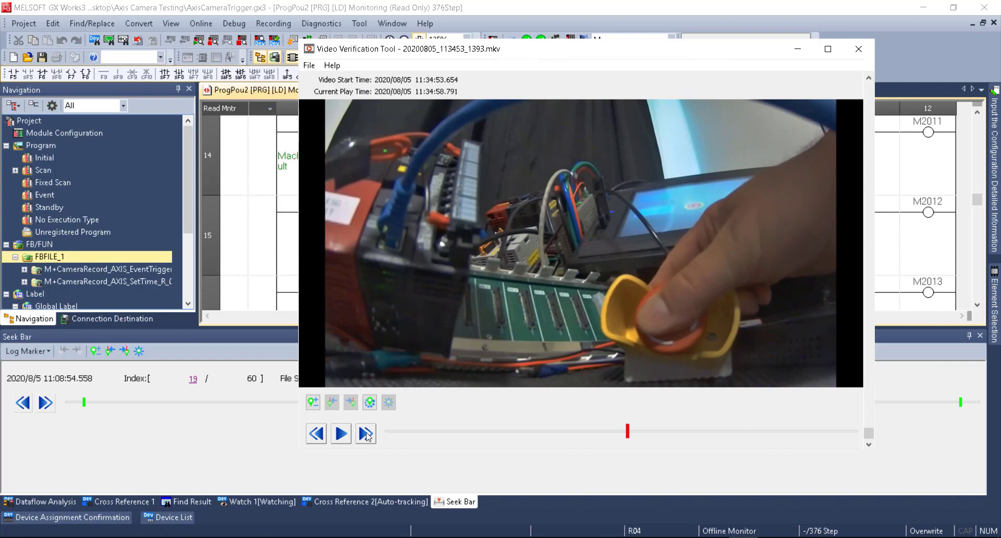
{"action": "left_click", "coordinate": [367, 436]}
{"action": "left_click", "coordinate": [367, 435]}
{"action": "left_click", "coordinate": [368, 435]}
{"action": "left_click", "coordinate": [367, 437]}
{"action": "left_click", "coordinate": [366, 436]}
{"action": "left_click", "coordinate": [366, 436]}
{"action": "left_click", "coordinate": [366, 436]}
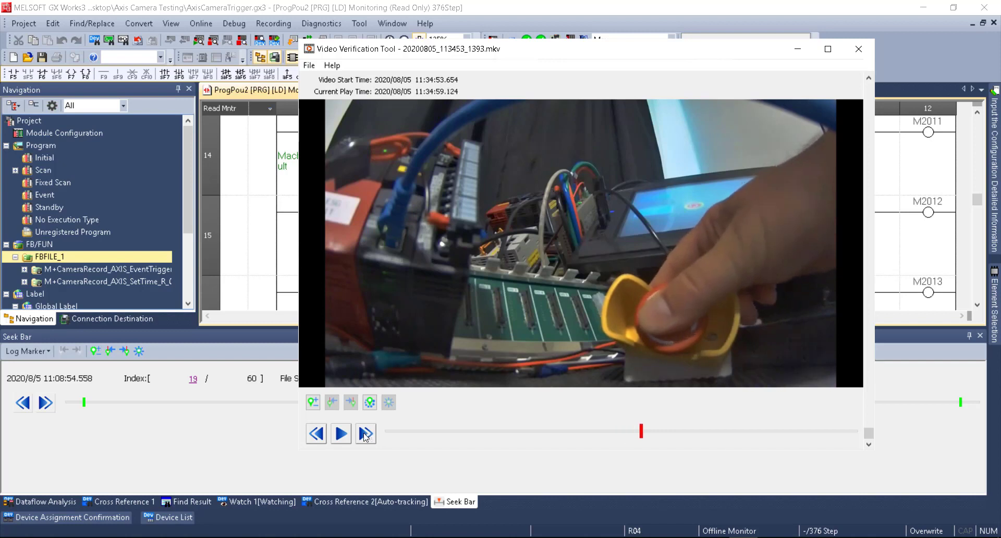
{"action": "left_click", "coordinate": [367, 436]}
{"action": "left_click", "coordinate": [367, 436]}
{"action": "left_click", "coordinate": [366, 436]}
{"action": "left_click", "coordinate": [366, 436]}
{"action": "left_click", "coordinate": [366, 436]}
{"action": "left_click", "coordinate": [366, 436]}
{"action": "left_click", "coordinate": [366, 436]}
{"action": "left_click", "coordinate": [366, 436]}
{"action": "left_click", "coordinate": [367, 436]}
{"action": "left_click", "coordinate": [366, 436]}
{"action": "left_click", "coordinate": [366, 436]}
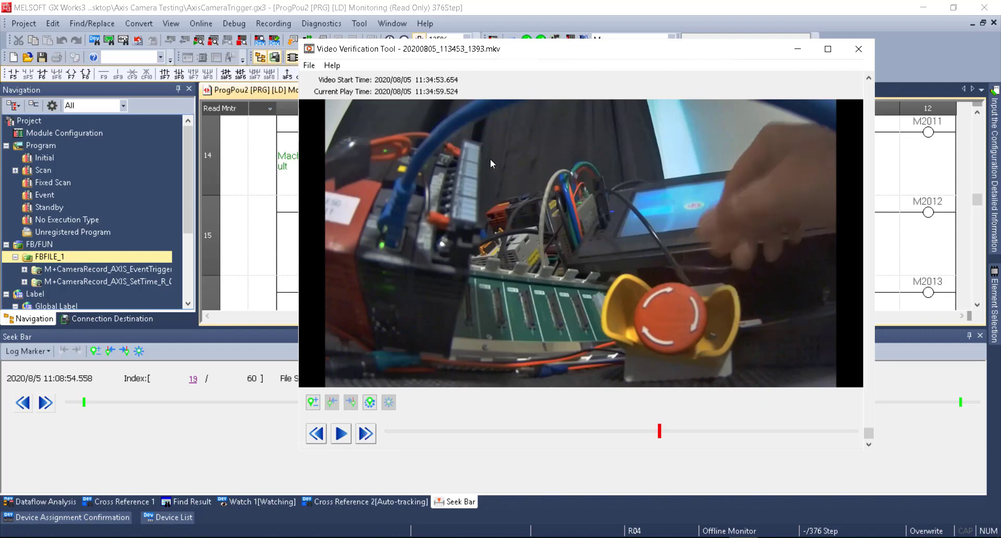
Step: Move the Video Verification Tool window aside, return to the GX Works3 ladder, and stop the offline monitor
{"action": "left_click_drag", "start_coordinate": [526, 56], "coordinate": [749, 202]}
{"action": "left_click", "coordinate": [356, 274]}
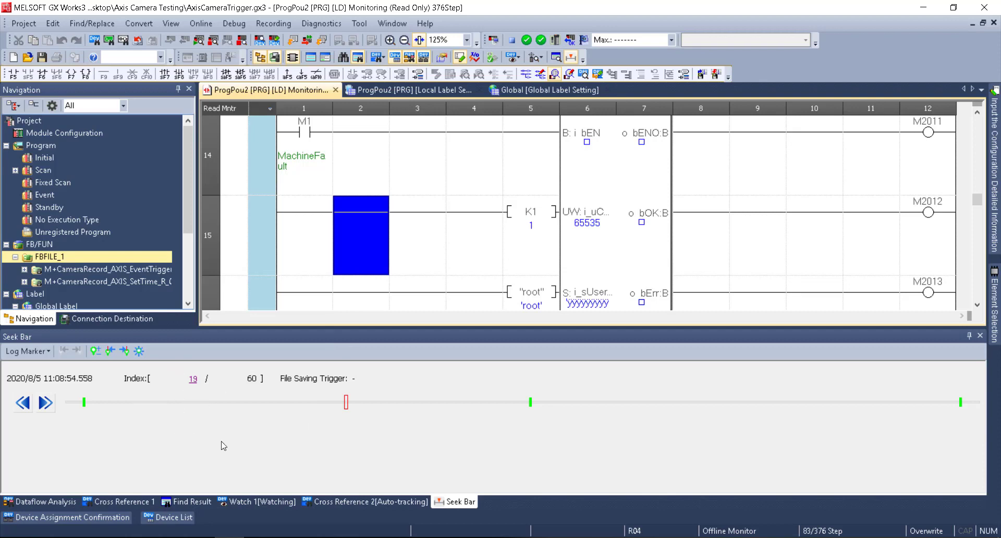
{"action": "left_click", "coordinate": [322, 23]}
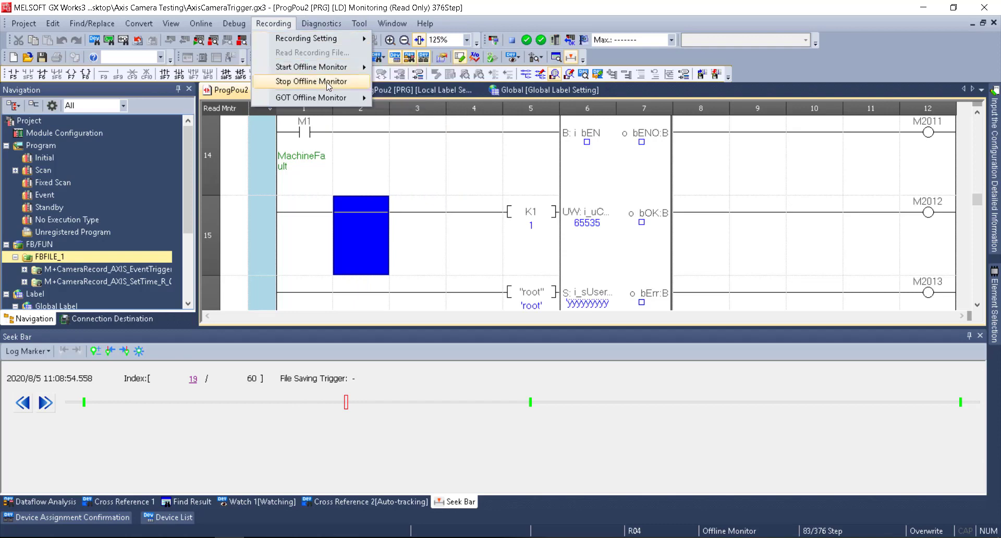
{"action": "left_click", "coordinate": [319, 82]}
Step: Start offline monitoring with the logging file 000042B6.BIN from FTPServerFiles\LOG01\00004201
{"action": "left_click", "coordinate": [273, 24]}
{"action": "mouse_move", "coordinate": [300, 68]}
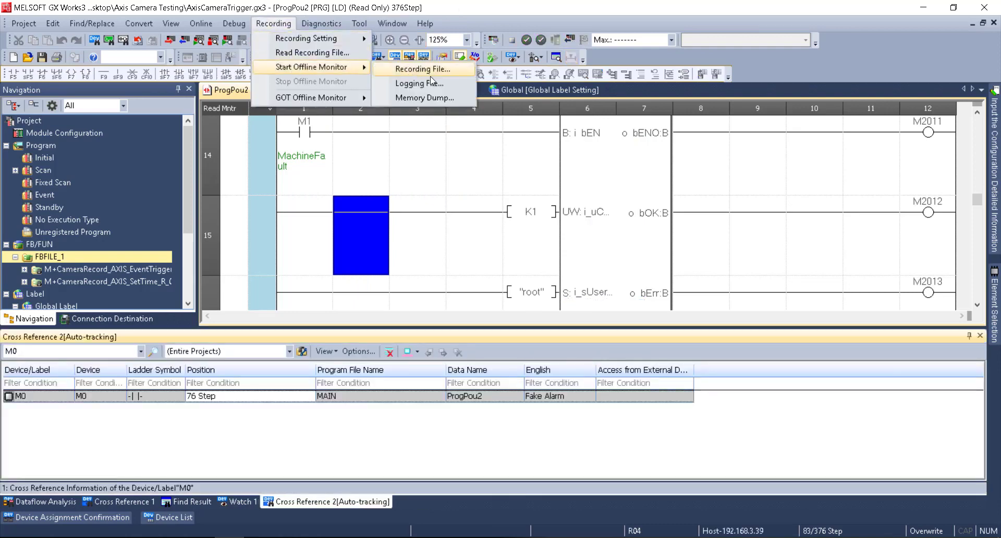
{"action": "left_click", "coordinate": [420, 84]}
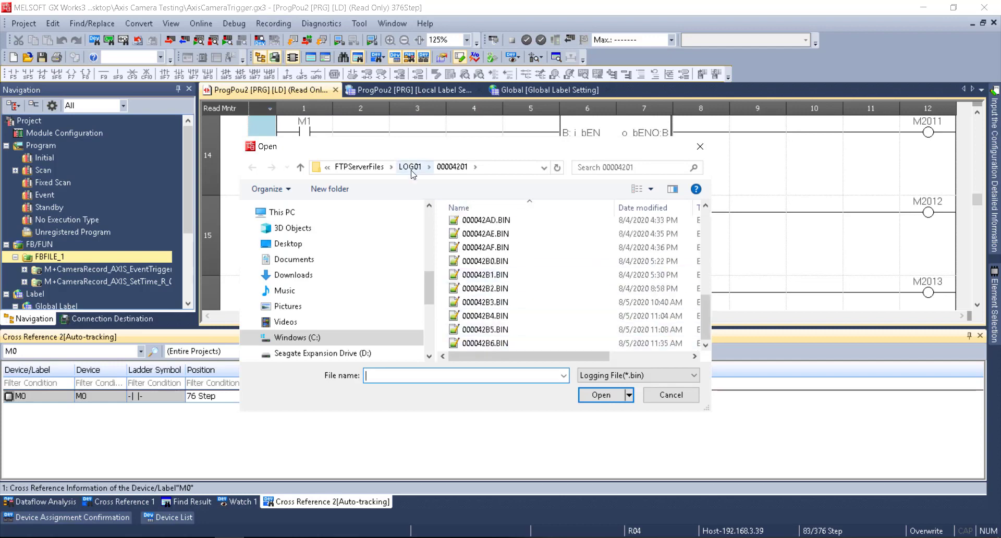
{"action": "left_click", "coordinate": [500, 348]}
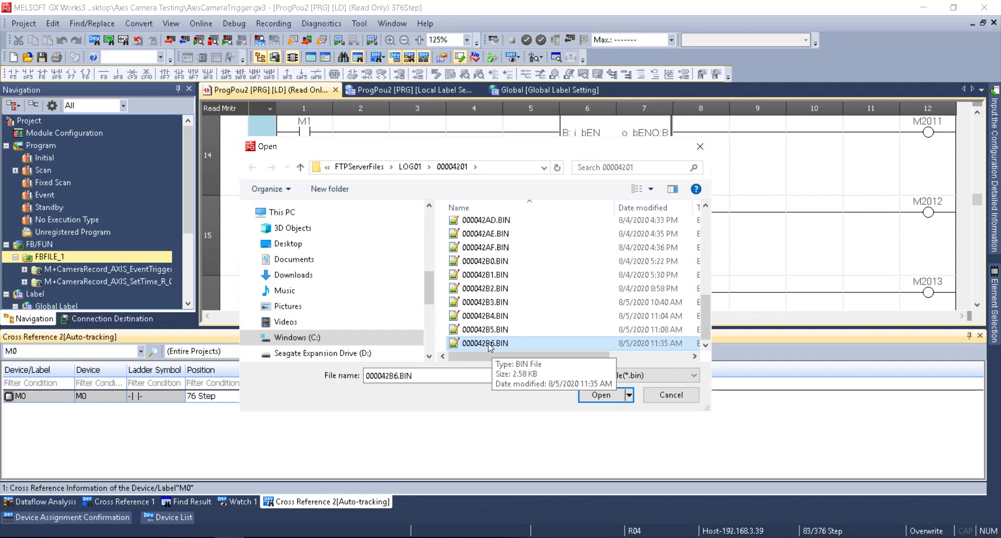
{"action": "double_click", "coordinate": [489, 344]}
{"action": "left_click", "coordinate": [600, 351]}
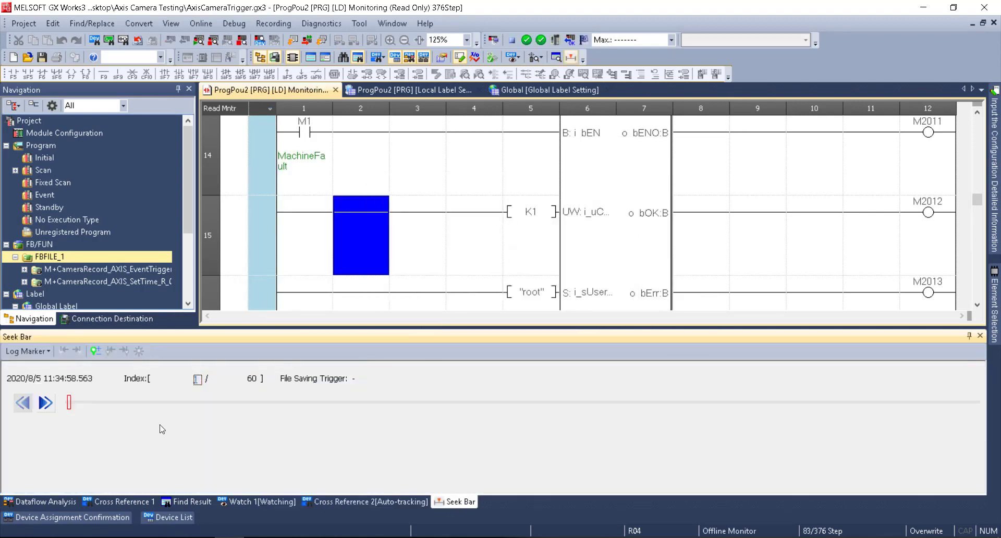
Step: Display index 31 of the logged data and examine the Estop Trigger Machine Fault (M1) rung
{"action": "left_click", "coordinate": [197, 380]}
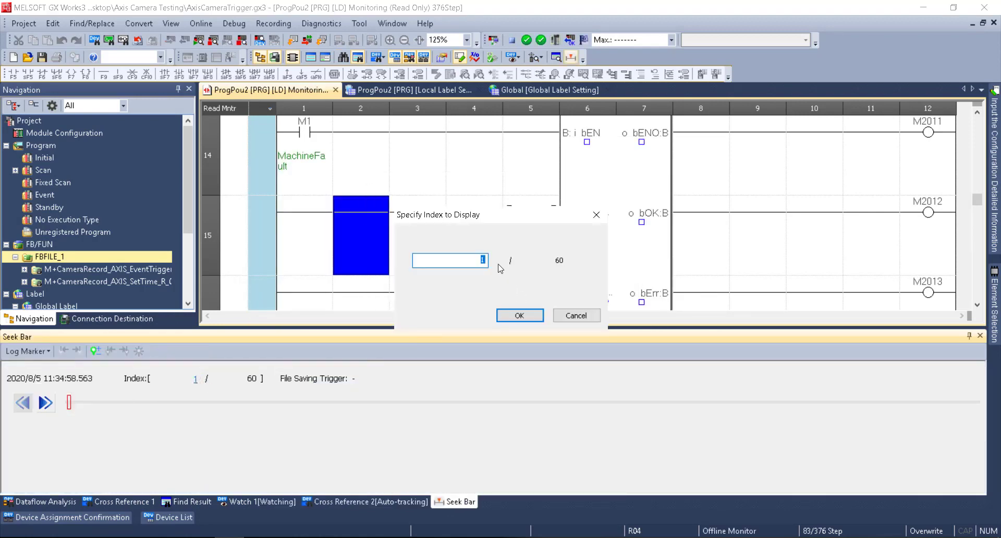
{"action": "type", "text": "31"}
{"action": "key", "text": "Return"}
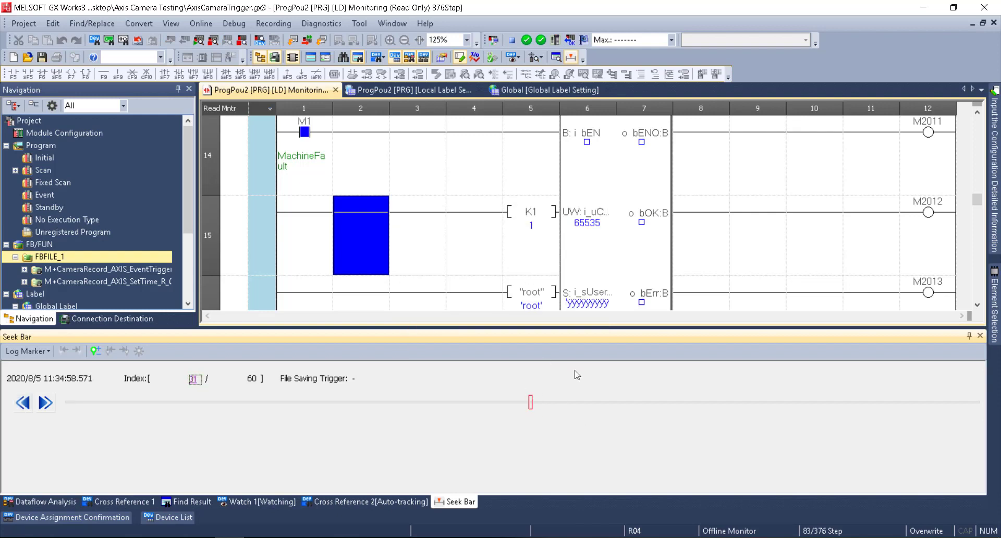
{"action": "scroll", "coordinate": [822, 219], "scroll_direction": "up", "scroll_amount": 5}
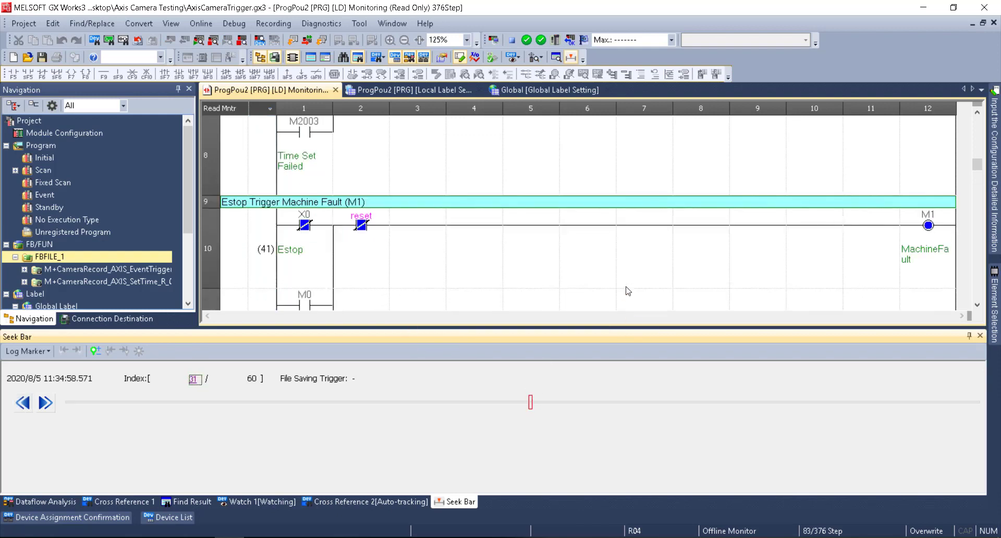
{"action": "scroll", "coordinate": [455, 155], "scroll_direction": "down", "scroll_amount": 3}
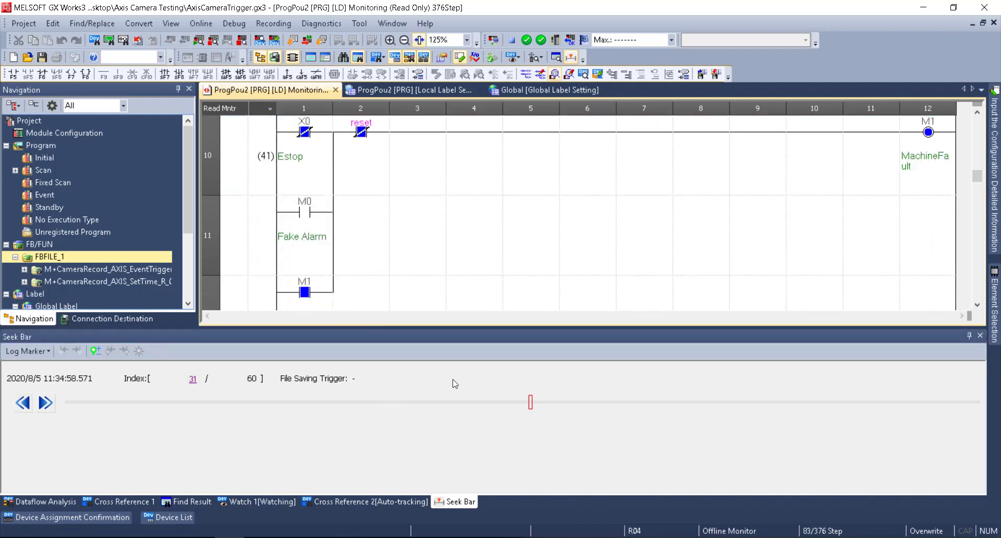
Step: Scrub the log around index 31 and step forward record by record to examine when X0 Estop and M1 MachineFault change
{"action": "left_click", "coordinate": [474, 401]}
{"action": "left_click", "coordinate": [567, 401]}
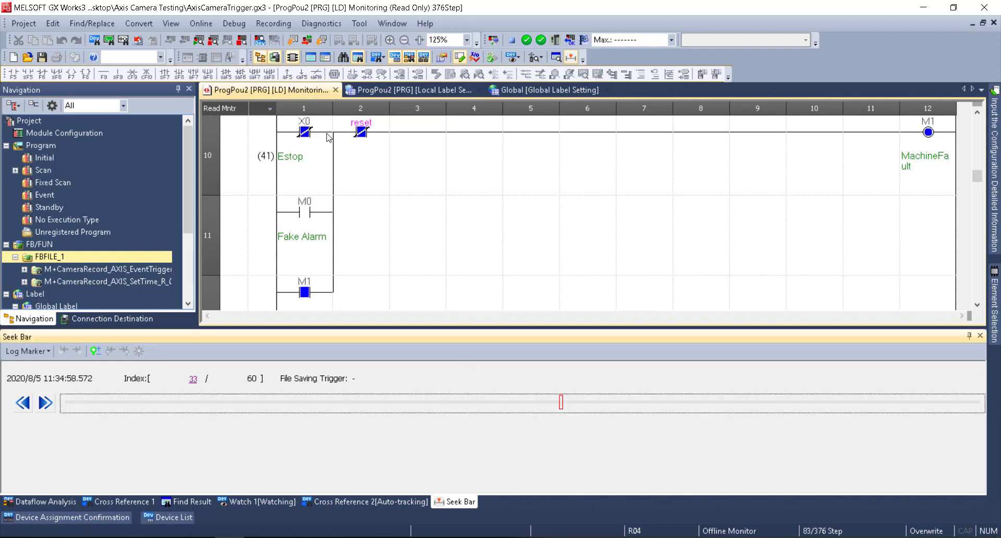
{"action": "left_click", "coordinate": [409, 402]}
{"action": "left_click", "coordinate": [46, 403]}
{"action": "left_click", "coordinate": [45, 403]}
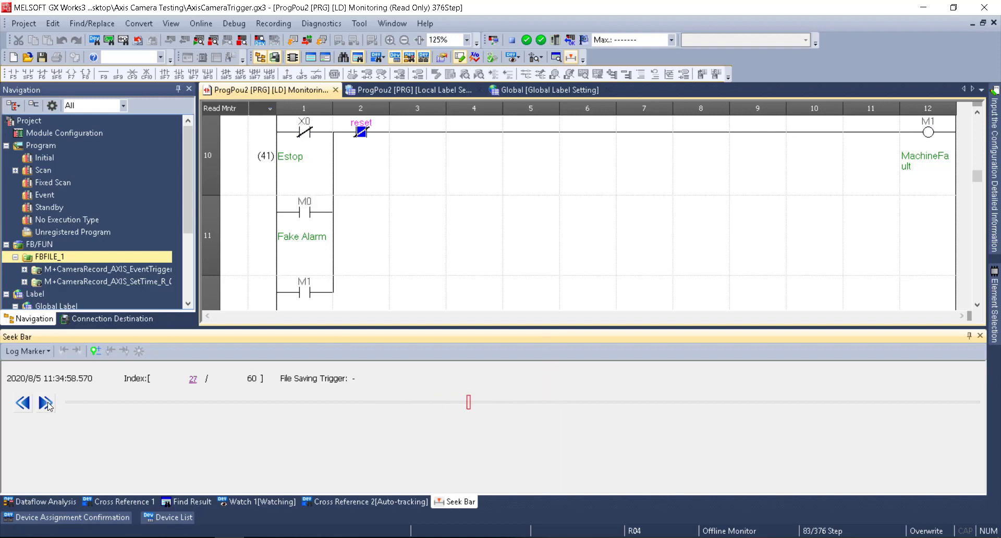
{"action": "left_click", "coordinate": [46, 403]}
{"action": "left_click", "coordinate": [48, 403]}
{"action": "left_click", "coordinate": [47, 402]}
{"action": "left_click", "coordinate": [47, 403]}
{"action": "left_click", "coordinate": [47, 403]}
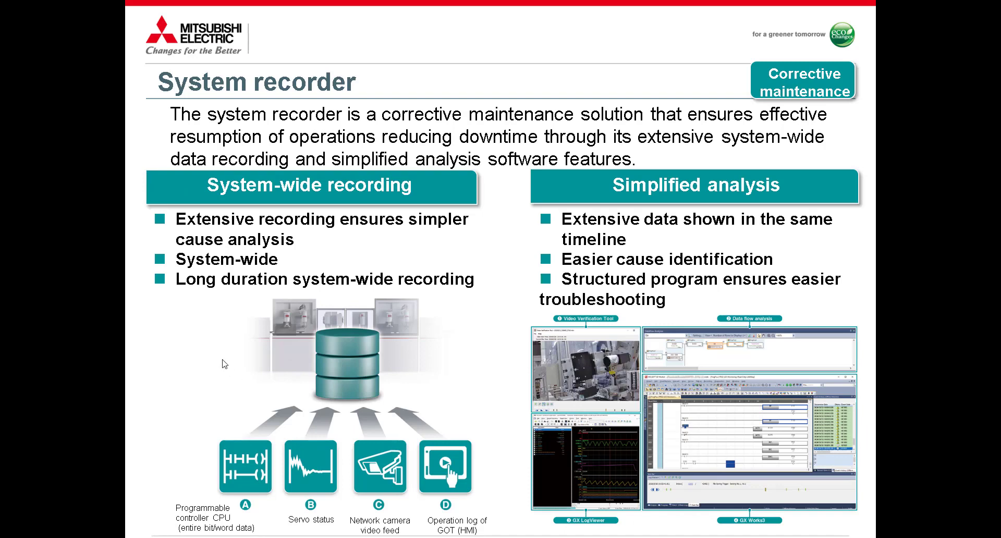
{"action": "key", "text": "Page_Down"}
{"action": "key", "text": "Page_Down"}
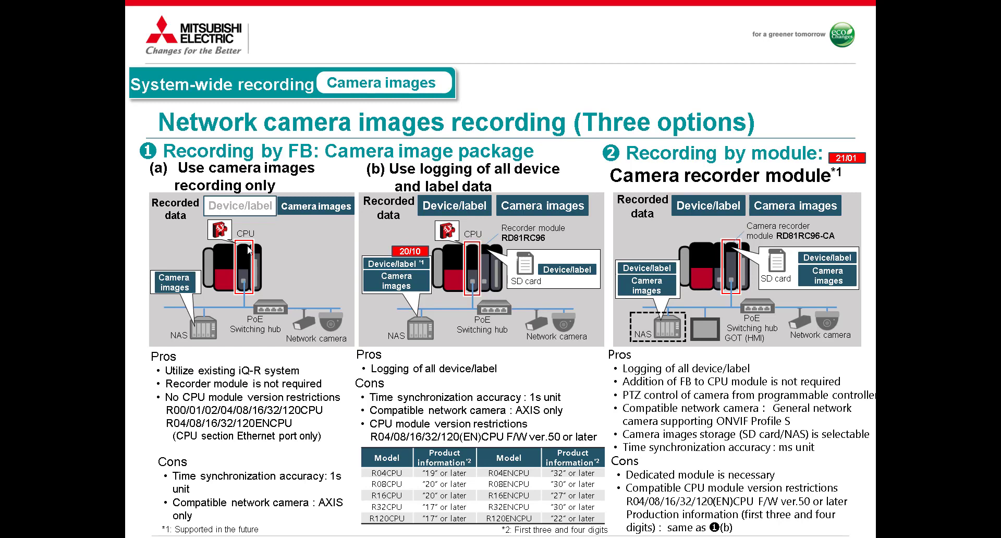